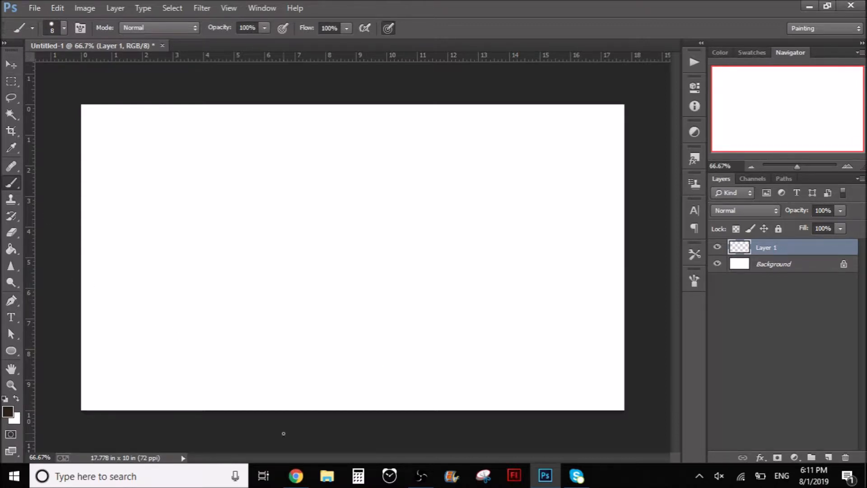
# Switch to Chrome and search Google Images for "texture", dismissing the Apple Software Update window.
pyautogui.click(296, 476)
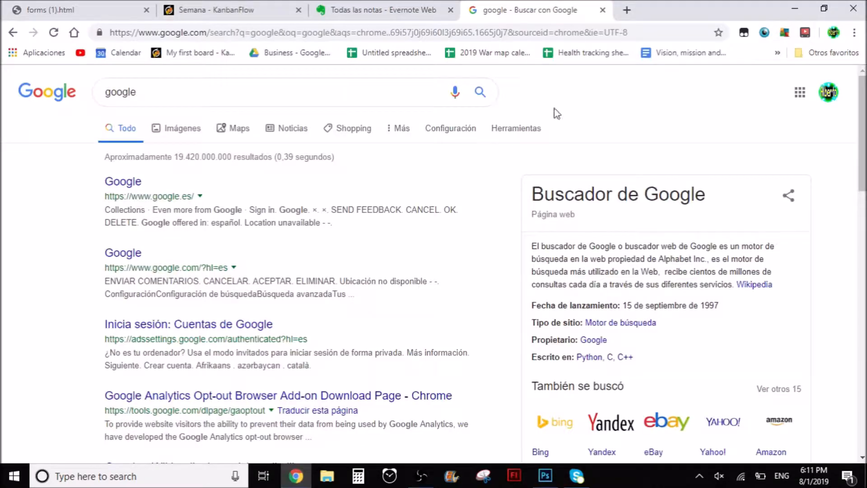
pyautogui.click(171, 134)
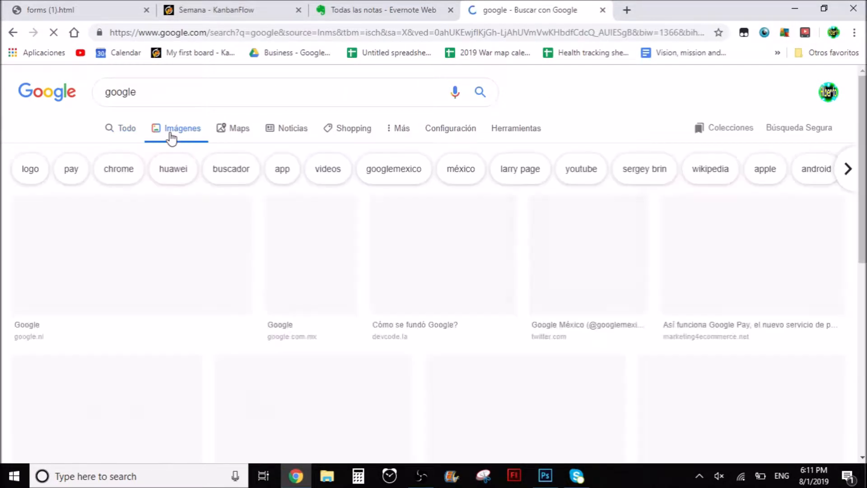
pyautogui.moveTo(162, 105); pyautogui.dragTo(107, 110)
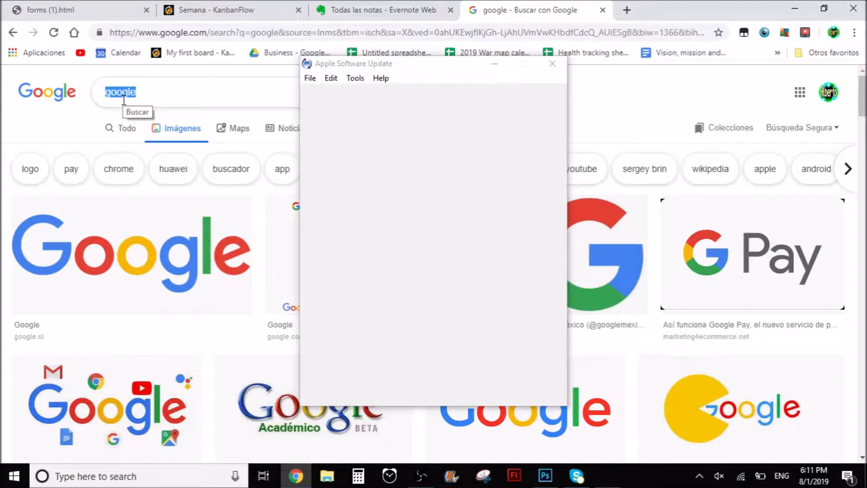
pyautogui.click(556, 65)
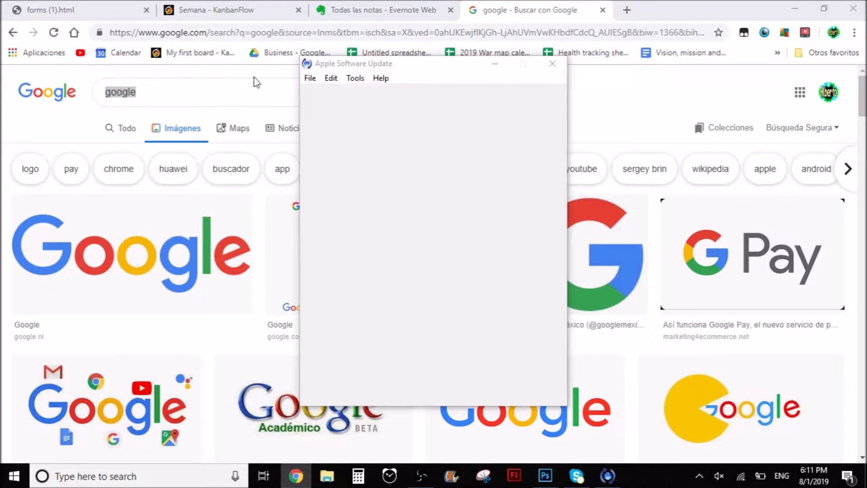
pyautogui.click(181, 88)
pyautogui.hotkey('ctrl', 'a')
pyautogui.write('texture')
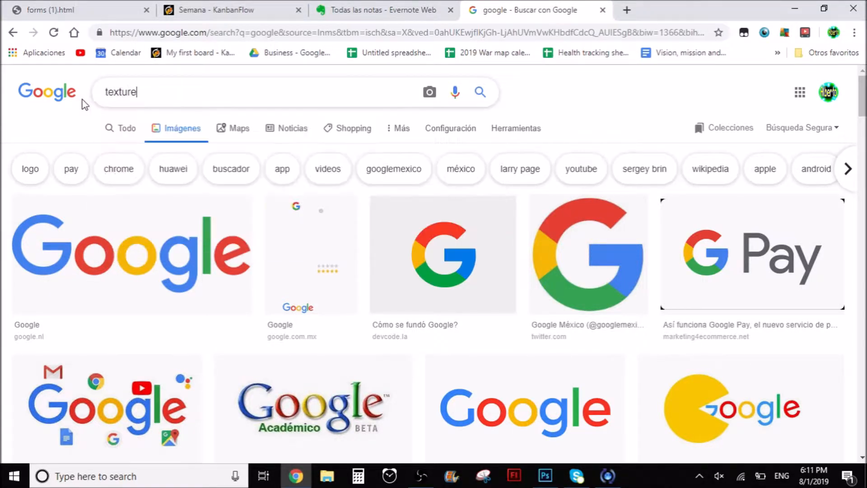
pyautogui.press('Return')
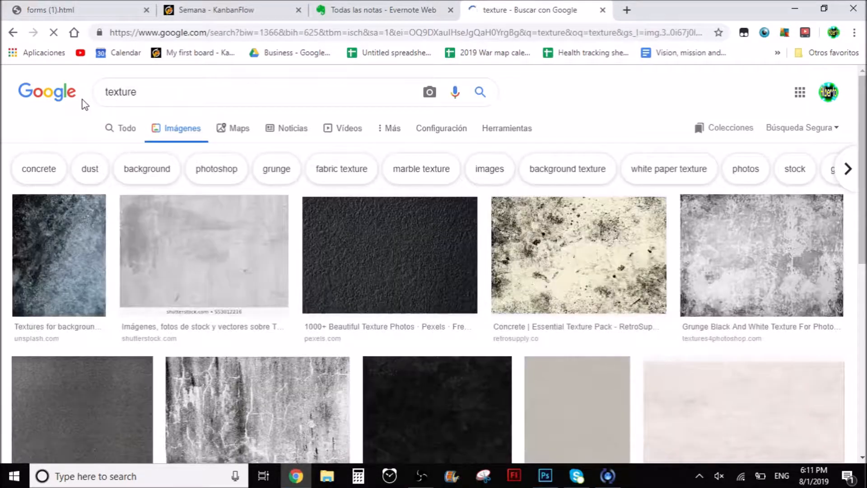
# Open the Bittbox "Grungy Texture" result with white cracks and copy the image.
pyautogui.scroll(-1, 289, 203)
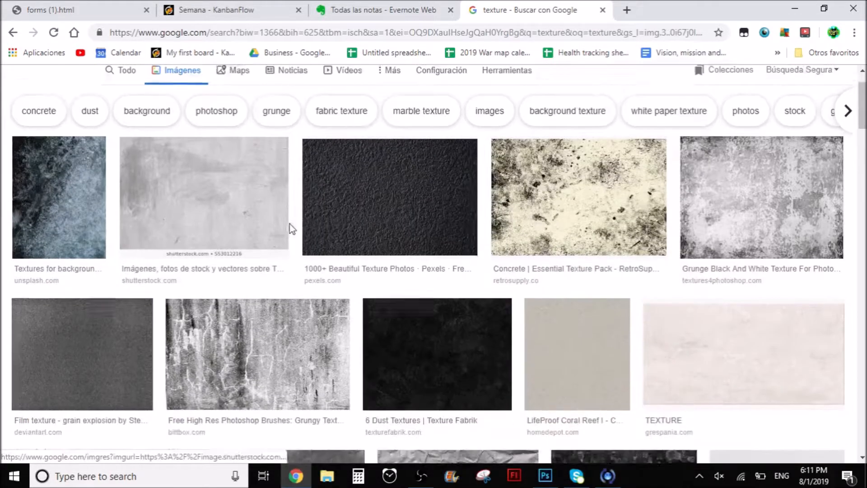
pyautogui.click(281, 338)
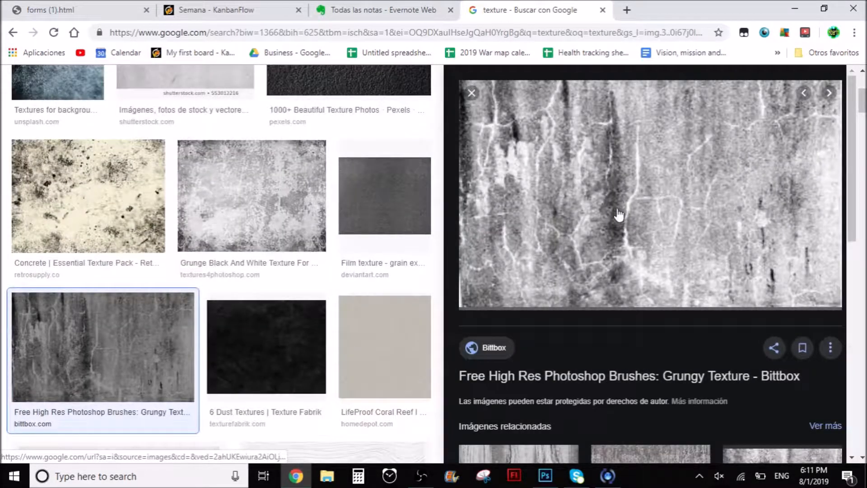
pyautogui.rightClick(598, 207)
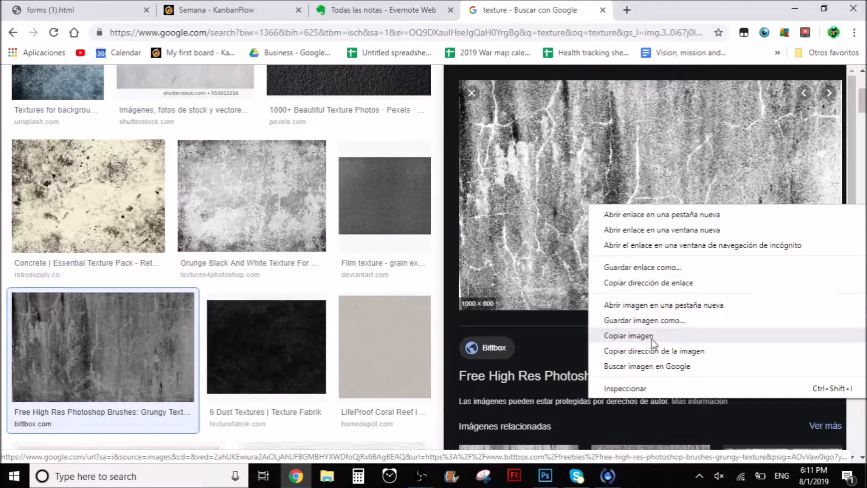
pyautogui.click(623, 330)
# Switch to Photoshop, paste the grungy texture and scale it to about 146% so it covers the whole canvas.
pyautogui.click(545, 476)
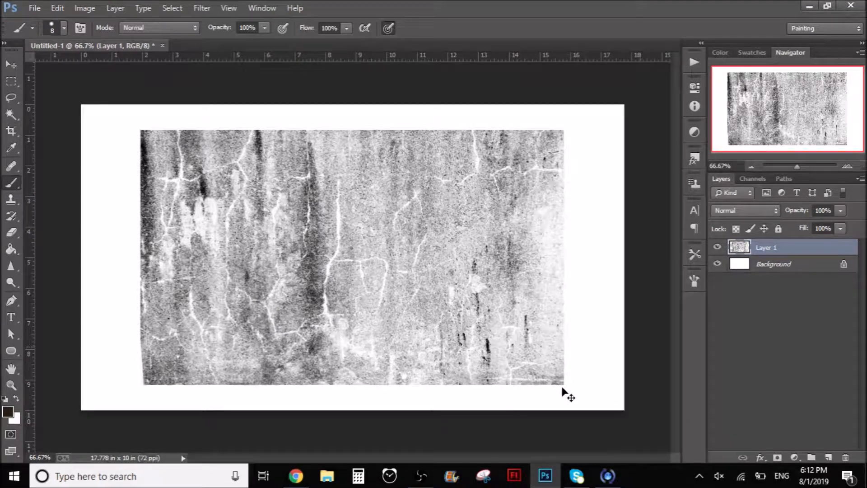
pyautogui.hotkey('ctrl', 't')
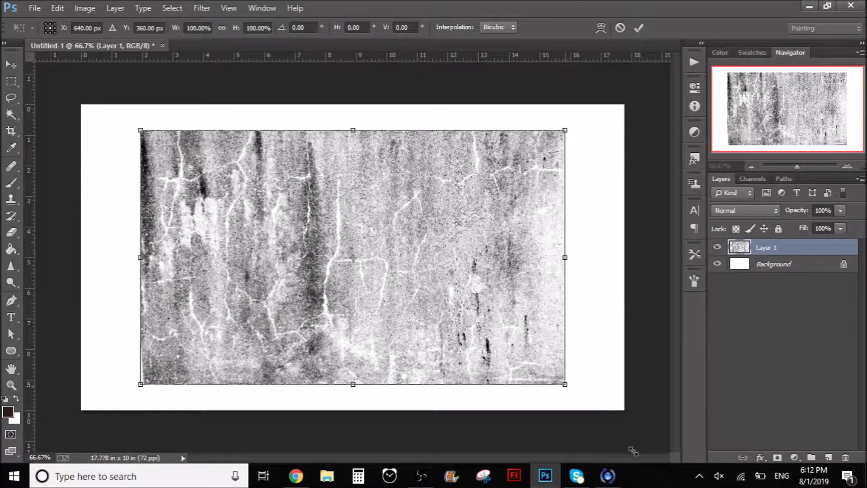
pyautogui.moveTo(634, 451); pyautogui.dragTo(653, 464)
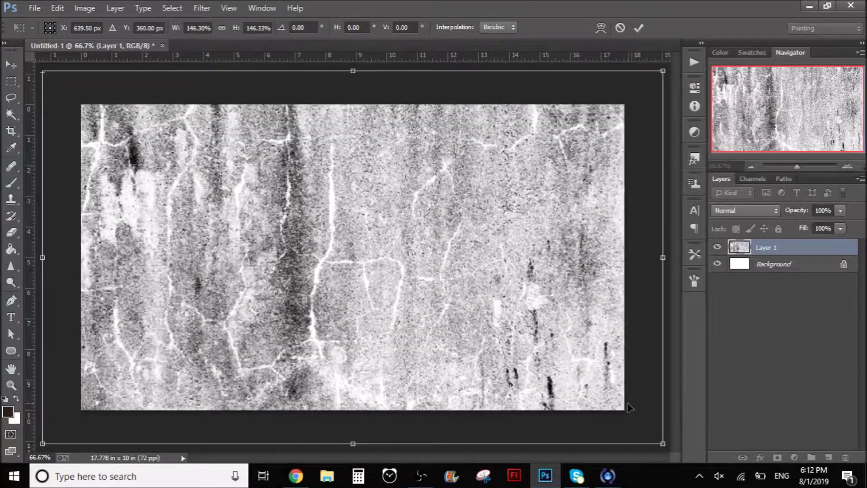
pyautogui.press('Return')
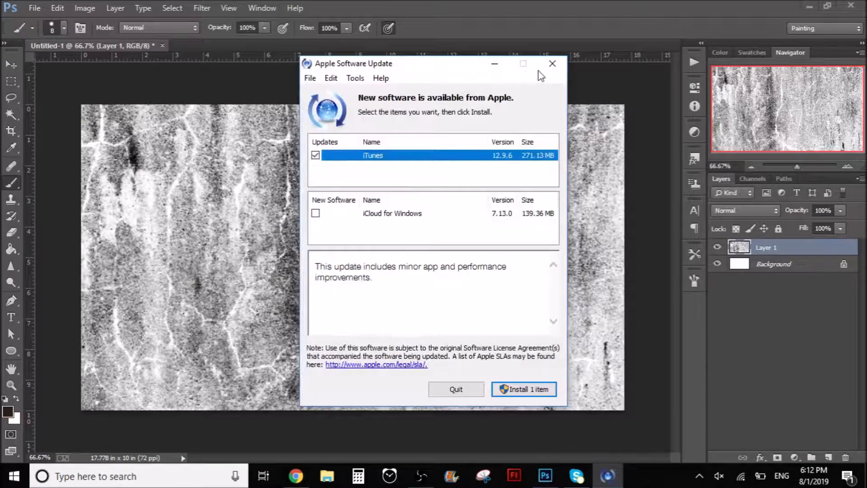
# Switch back to Chrome and search Google Images for "rock background".
pyautogui.click(296, 476)
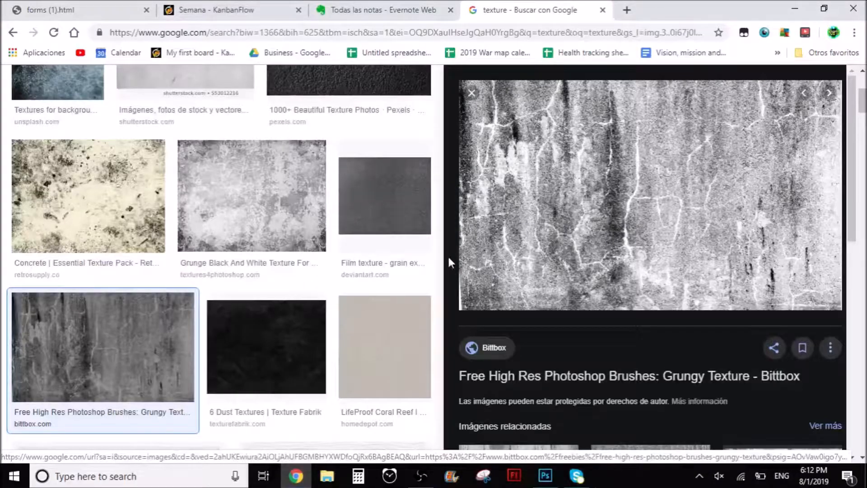
pyautogui.scroll(-5, 448, 255)
pyautogui.scroll(-3, 399, 291)
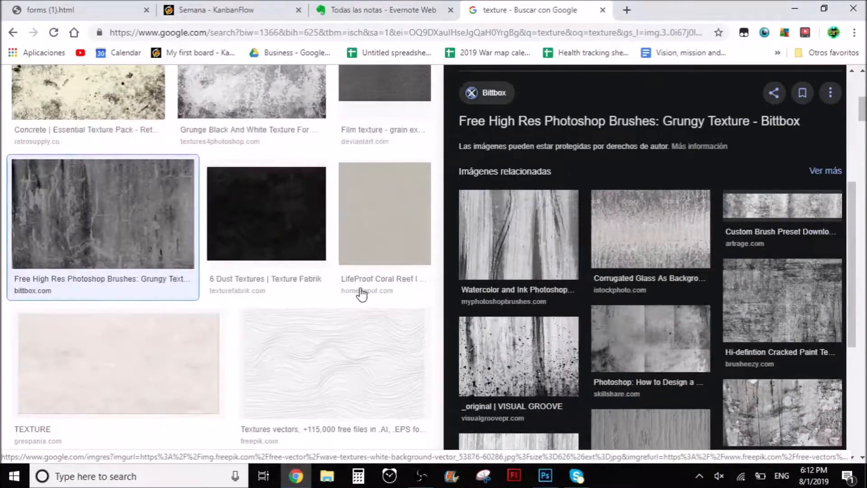
pyautogui.scroll(6, 120, 116)
pyautogui.scroll(-1, 149, 77)
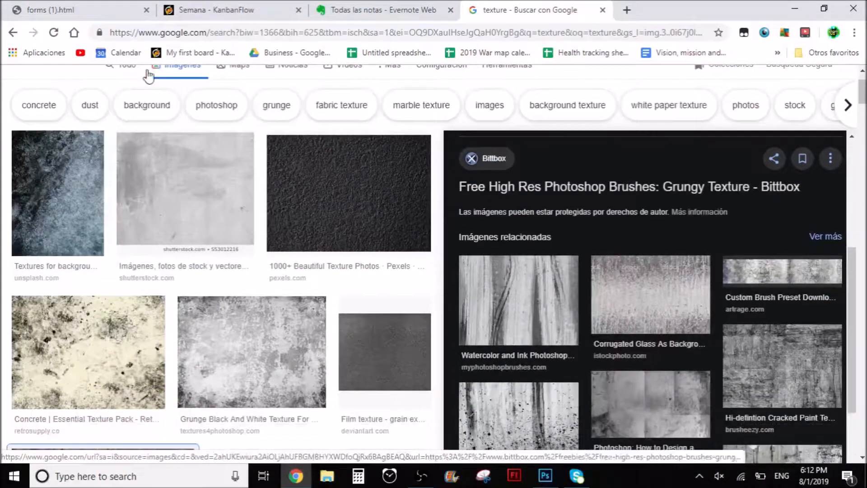
pyautogui.scroll(-1, 149, 77)
pyautogui.scroll(2, 190, 95)
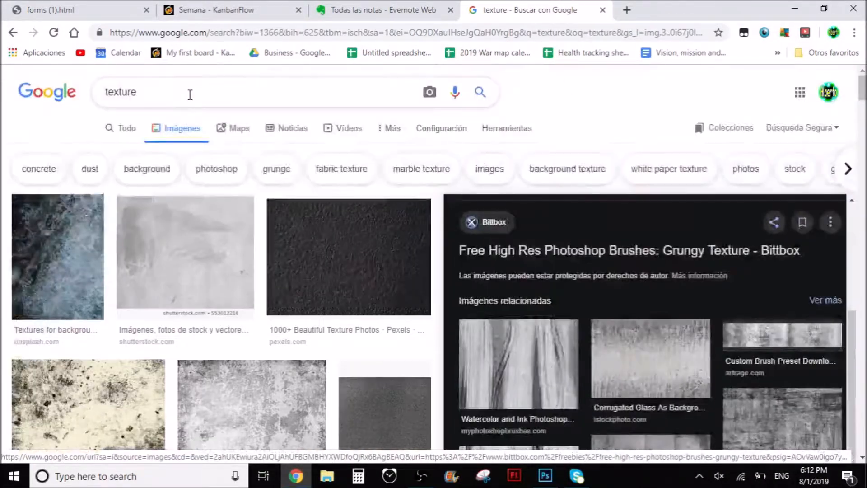
pyautogui.moveTo(190, 95); pyautogui.dragTo(105, 92)
pyautogui.write('rod')
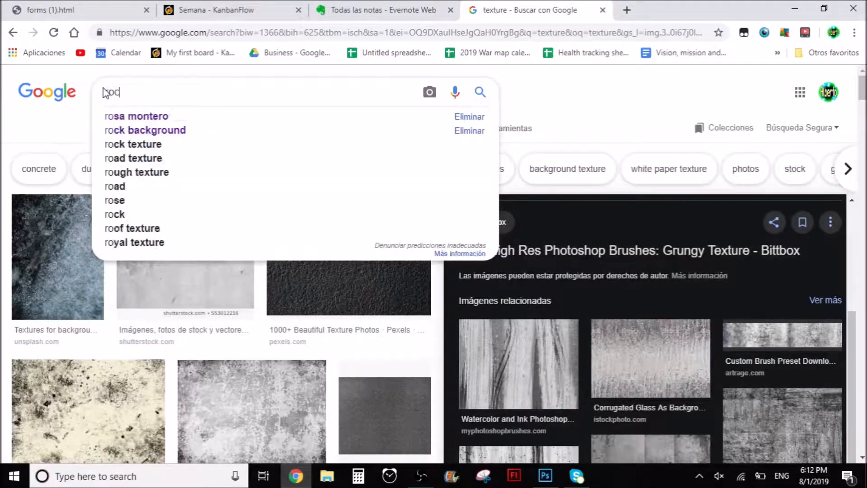
pyautogui.write('k')
pyautogui.press('Down')
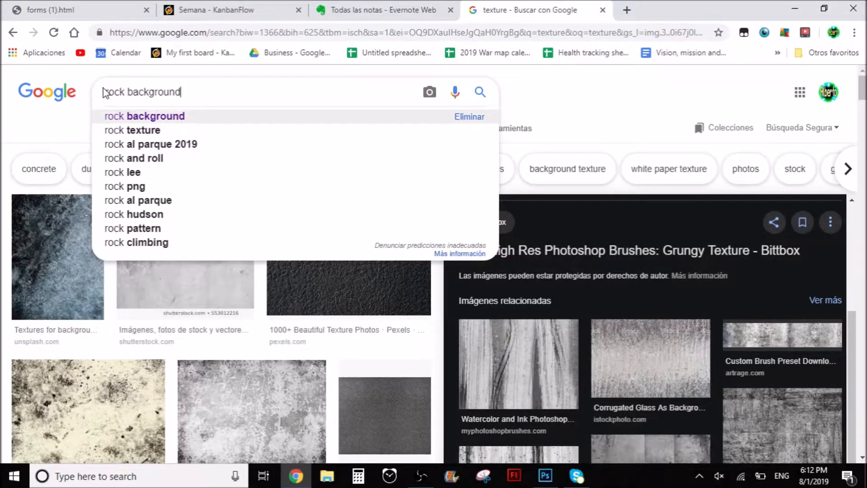
pyautogui.press('Return')
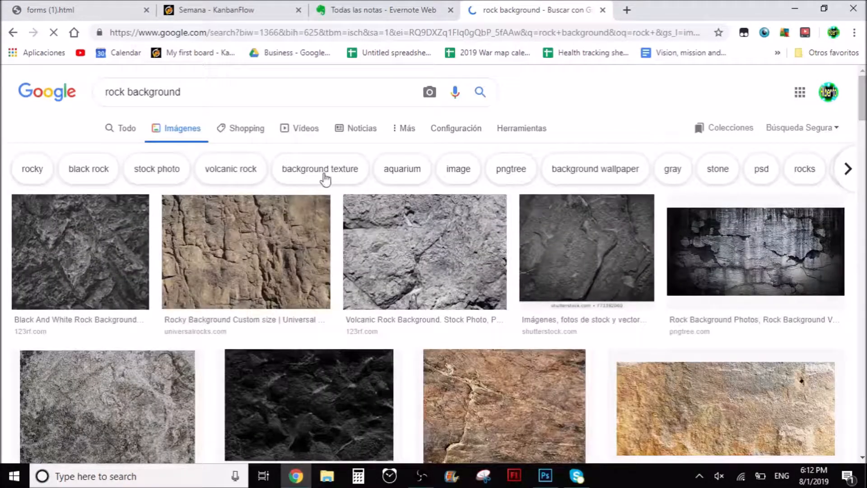
# Copy the Bigstock "Red Rock Background" image and paste it in Photoshop as a layer covering the canvas.
pyautogui.moveTo(864, 104); pyautogui.dragTo(863, 194)
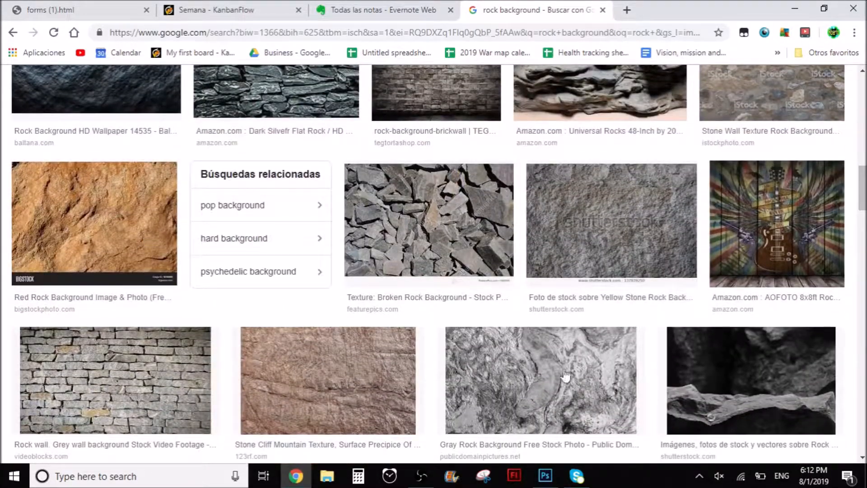
pyautogui.click(136, 203)
pyautogui.rightClick(604, 201)
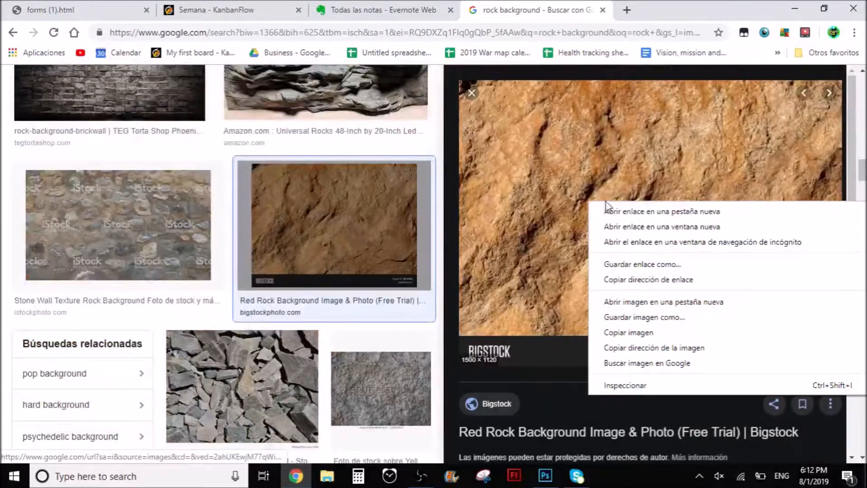
pyautogui.click(661, 333)
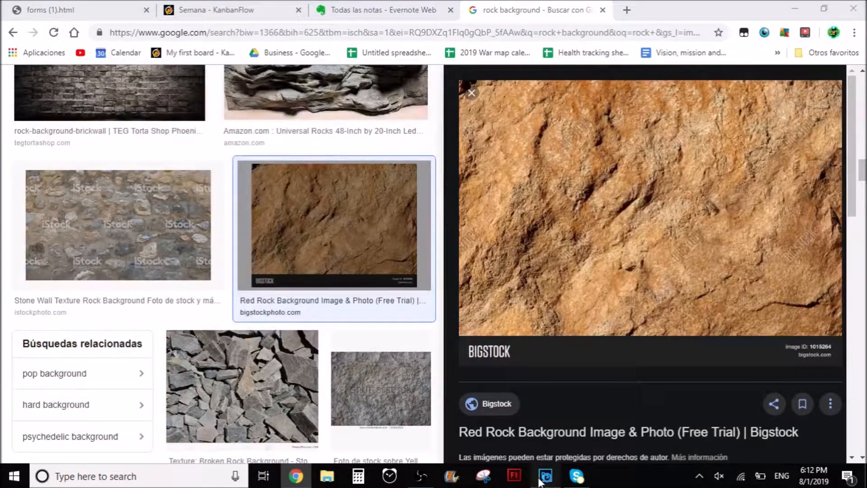
pyautogui.click(545, 475)
pyautogui.hotkey('ctrl', 'v')
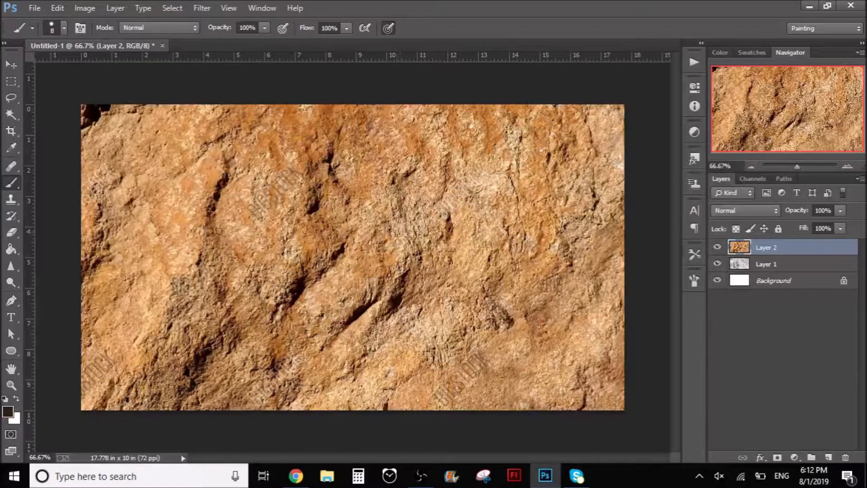
# Remove the colour from the rock layer with a Hue/Saturation adjustment, setting Saturation to -100.
pyautogui.click(201, 10)
pyautogui.click(201, 10)
pyautogui.click(84, 8)
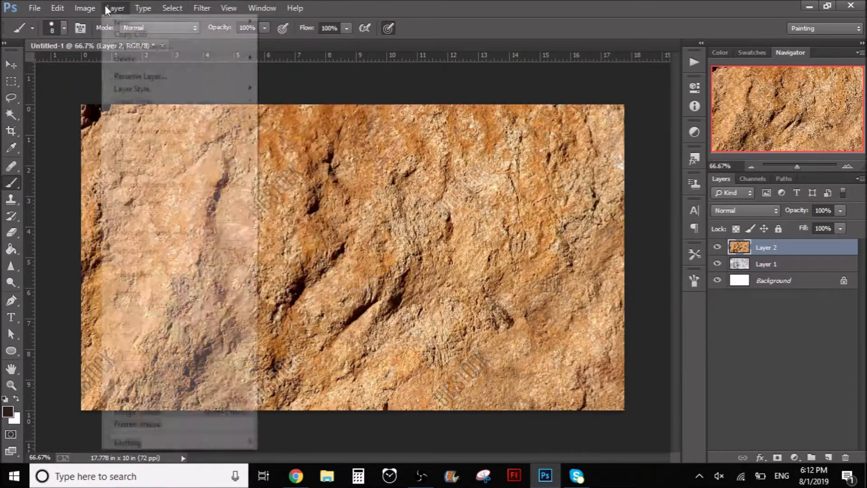
pyautogui.moveTo(158, 43)
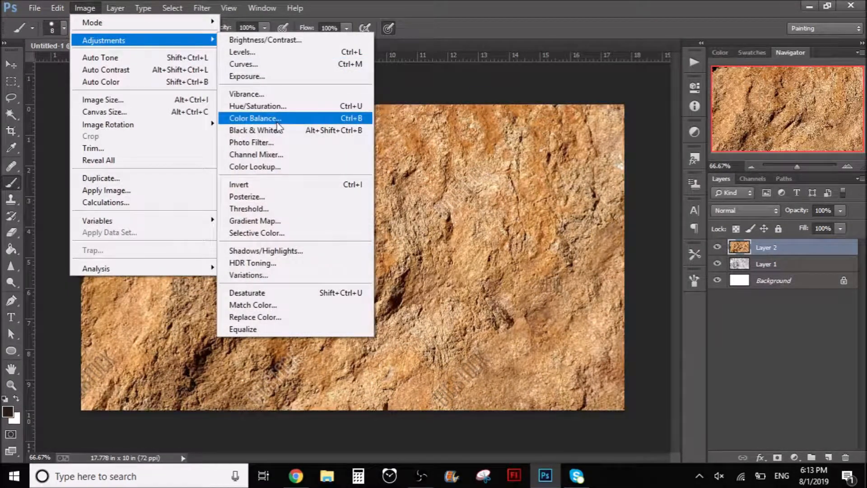
pyautogui.click(297, 253)
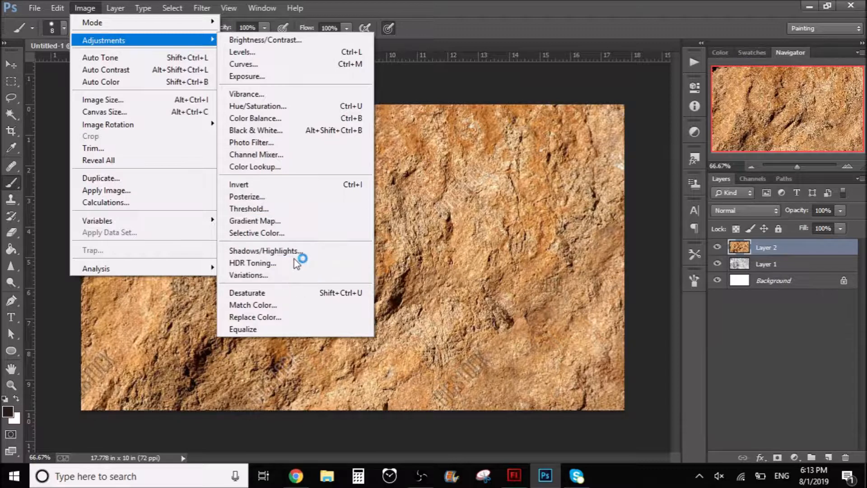
pyautogui.click(278, 107)
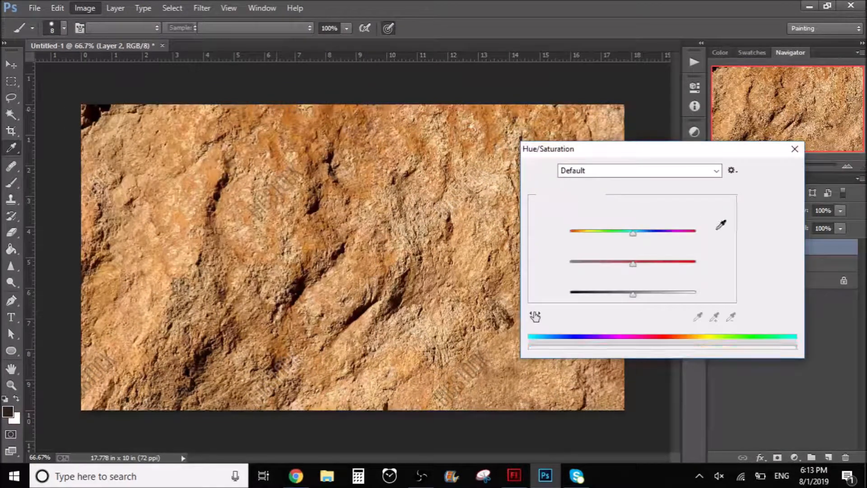
pyautogui.moveTo(633, 263); pyautogui.dragTo(551, 271)
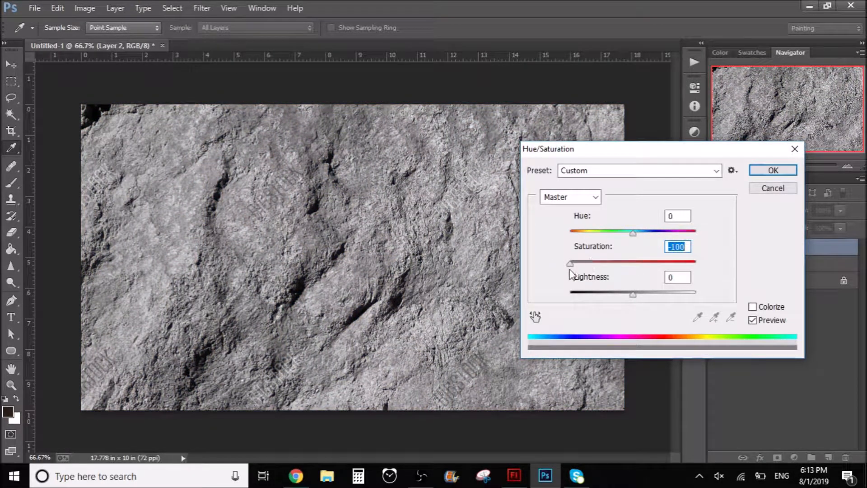
pyautogui.click(772, 170)
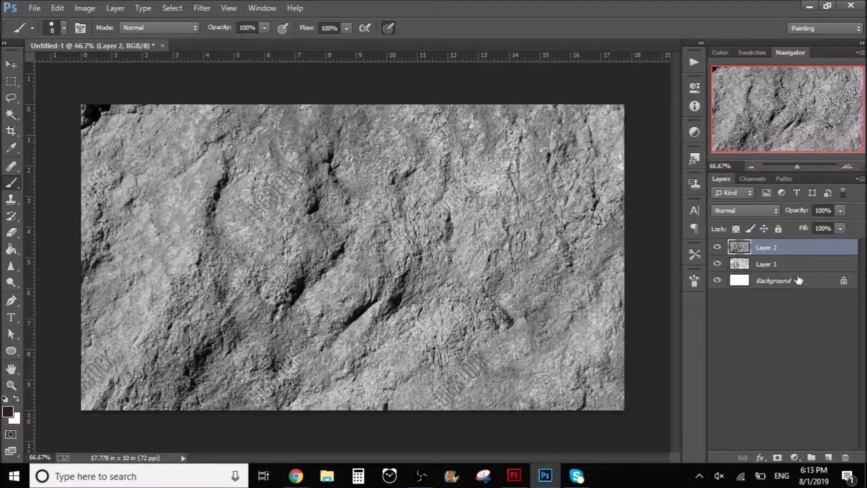
# Add a new empty layer and place it between the grungy texture layer and the Background.
pyautogui.click(788, 265)
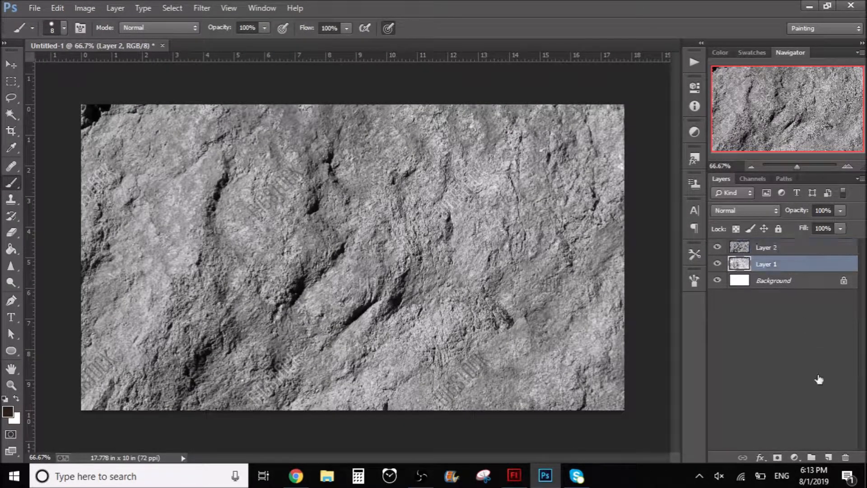
pyautogui.click(828, 457)
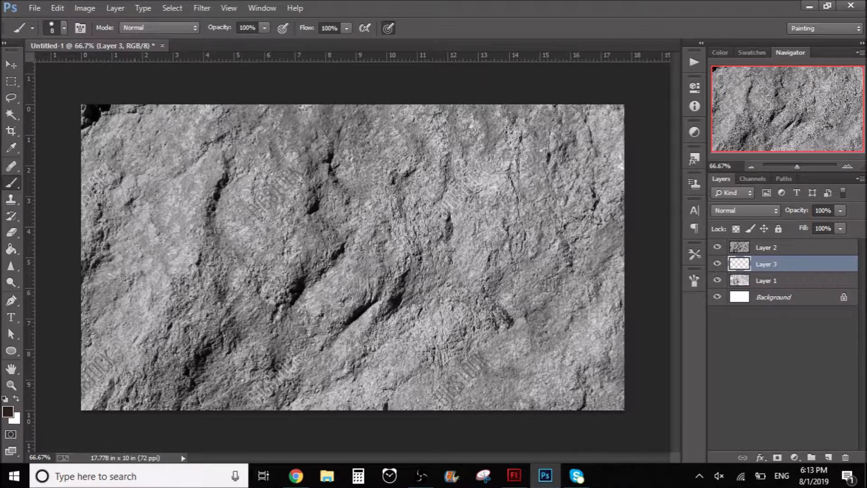
pyautogui.moveTo(751, 267); pyautogui.dragTo(757, 284)
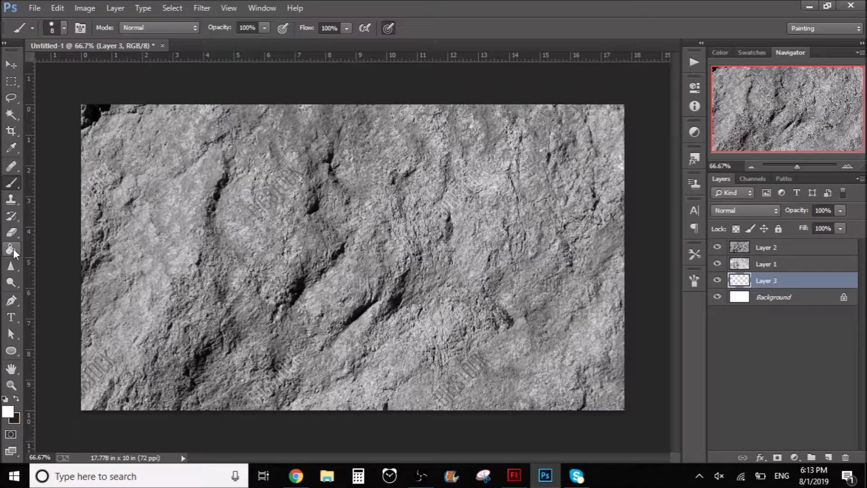
# Draw a white-blue-aqua radial gradient on Layer 3 from the canvas's lower centre to near its upper edge, and preview it with both texture layers temporarily hidden.
pyautogui.click(828, 212)
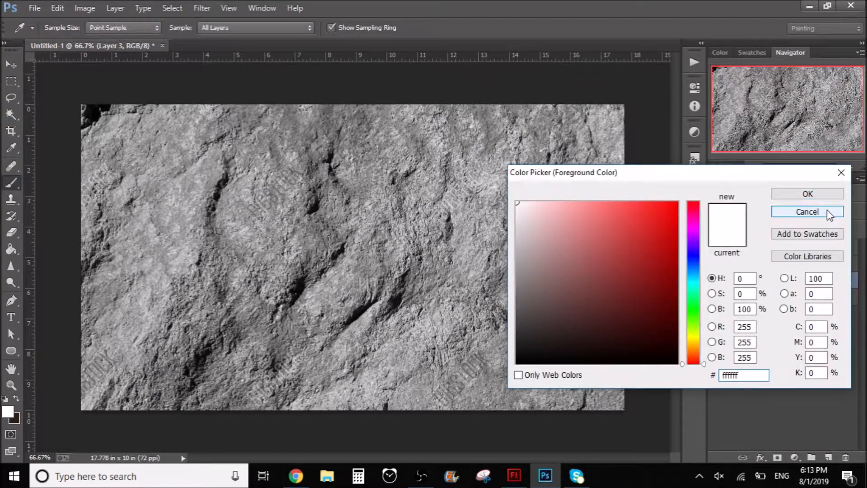
pyautogui.moveTo(15, 254)
pyautogui.mouseDown()
pyautogui.moveTo(40, 258)
pyautogui.moveTo(38, 250)
pyautogui.mouseUp()
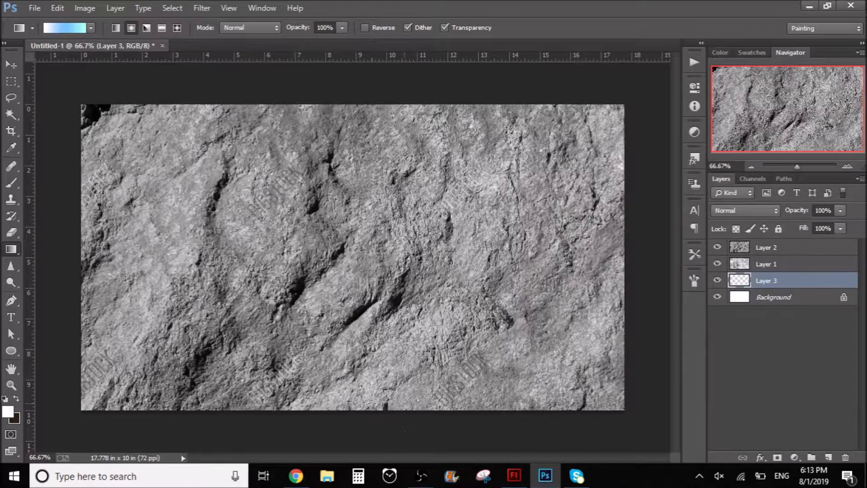
pyautogui.moveTo(362, 401); pyautogui.dragTo(378, 123)
pyautogui.click(719, 263)
pyautogui.click(718, 247)
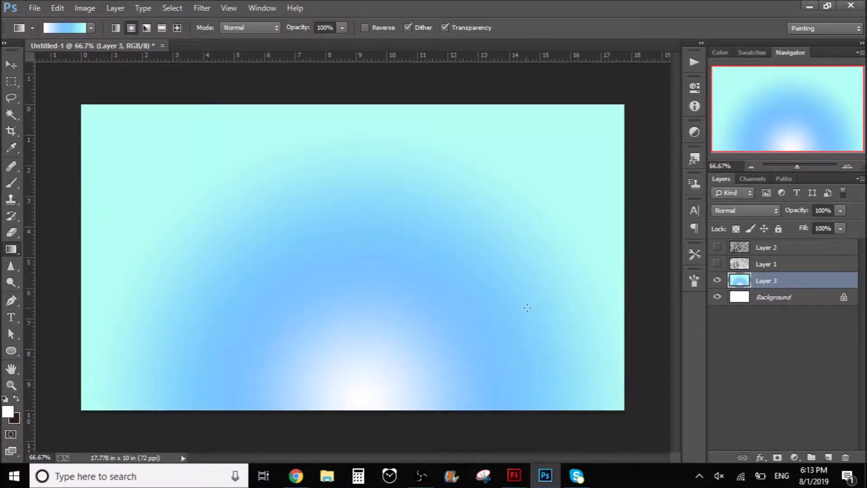
pyautogui.moveTo(719, 263); pyautogui.dragTo(722, 252)
# Select the grungy texture layer, try the Hard Mix blend mode on it, and hide the rock layer above it.
pyautogui.click(768, 262)
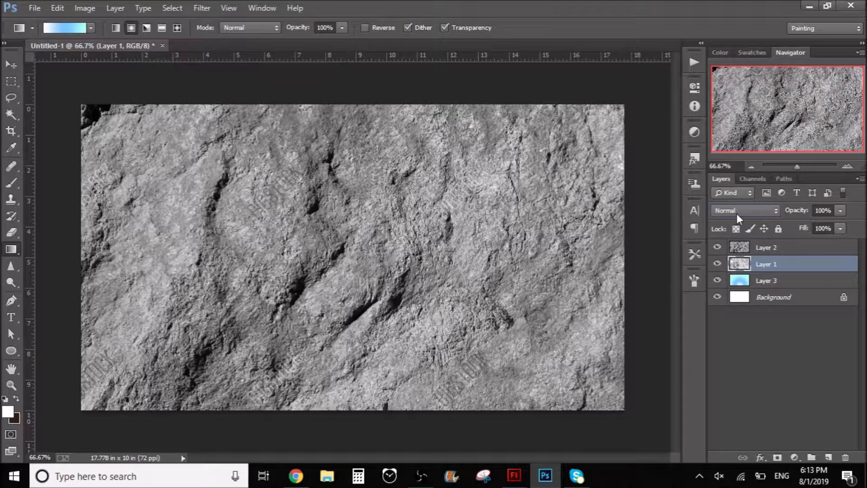
pyautogui.click(737, 215)
pyautogui.click(795, 230)
pyautogui.scroll(-18, 754, 210)
pyautogui.click(744, 212)
pyautogui.click(750, 217)
pyautogui.click(717, 247)
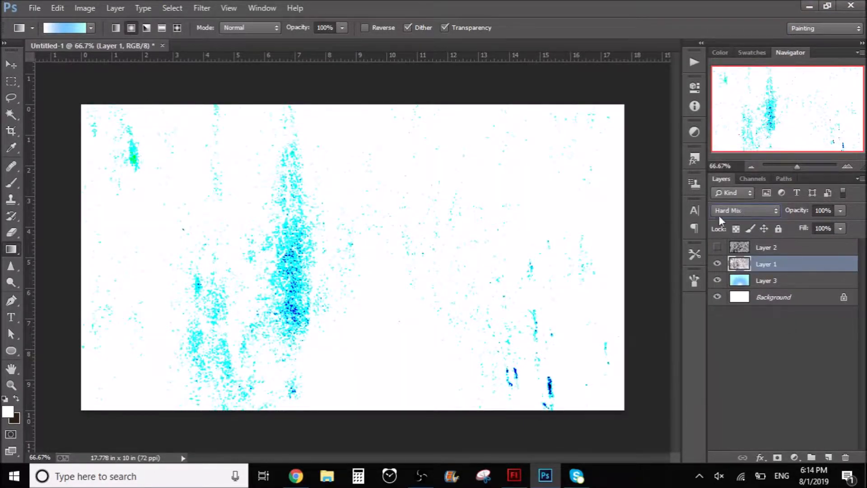
# Reset the grungy texture layer's blend mode to Normal, compare modes such as Multiply, Linear Burn and Color Dodge, and set it to Lighten.
pyautogui.click(746, 210)
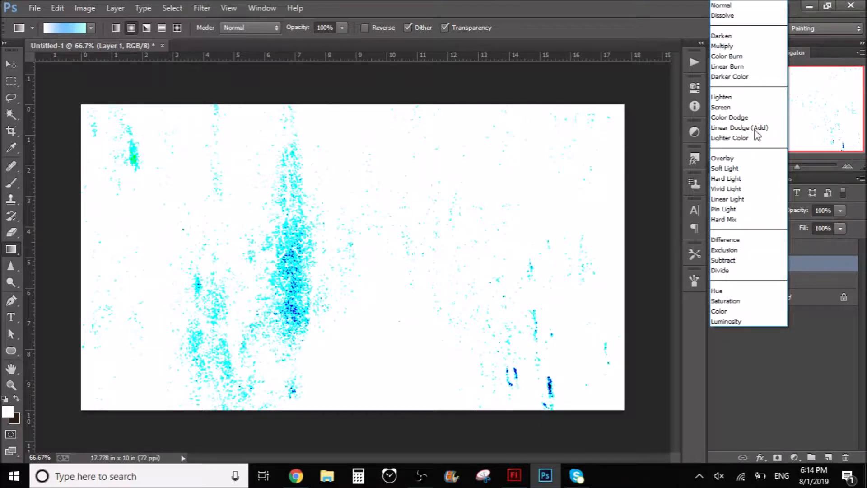
pyautogui.click(741, 6)
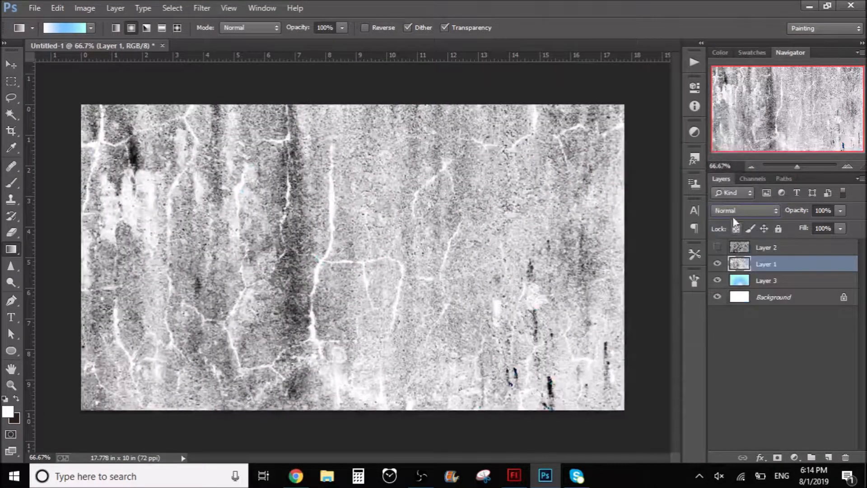
pyautogui.scroll(-2, 732, 207)
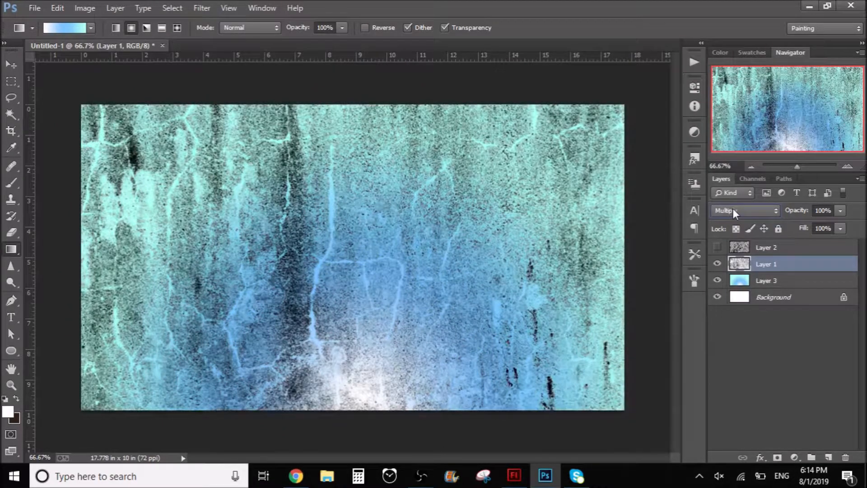
pyautogui.scroll(-5, 733, 208)
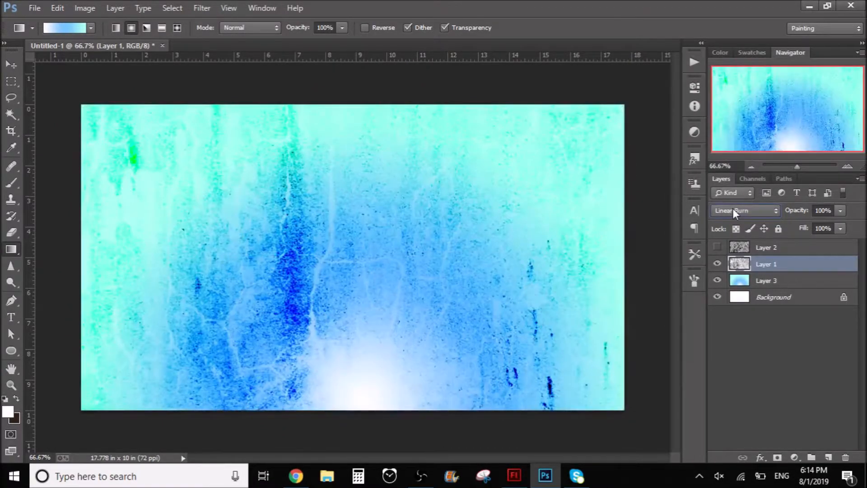
pyautogui.scroll(2, 733, 208)
pyautogui.scroll(-1, 732, 207)
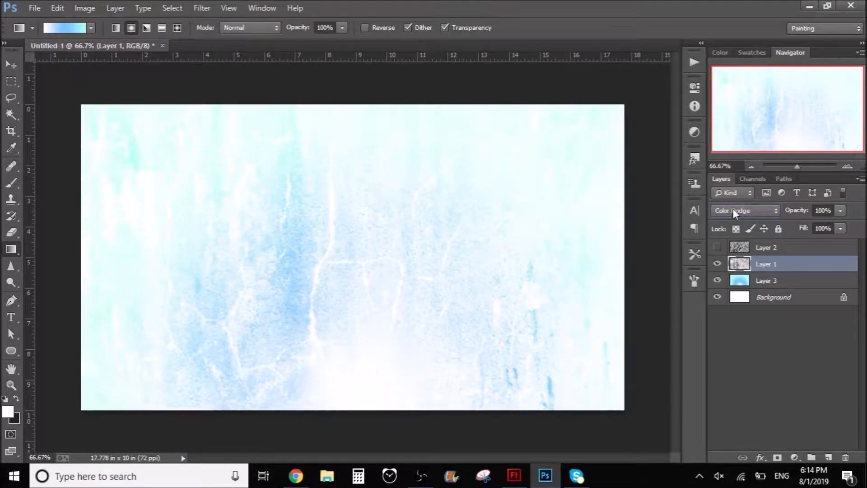
pyautogui.scroll(-1, 732, 207)
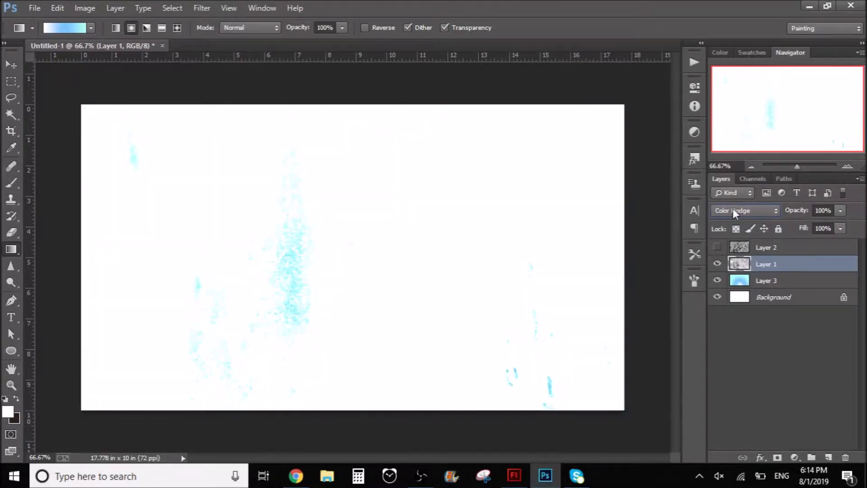
pyautogui.scroll(2, 733, 207)
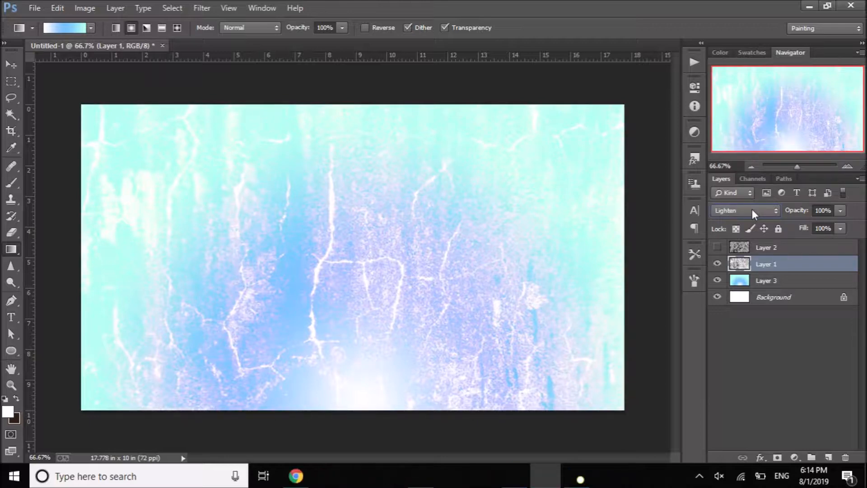
# Show and select the rock layer, and try its blend modes from Lighter Color through Overlay, Vivid Light, Linear Light and Subtract to Luminosity.
pyautogui.click(717, 247)
pyautogui.click(769, 249)
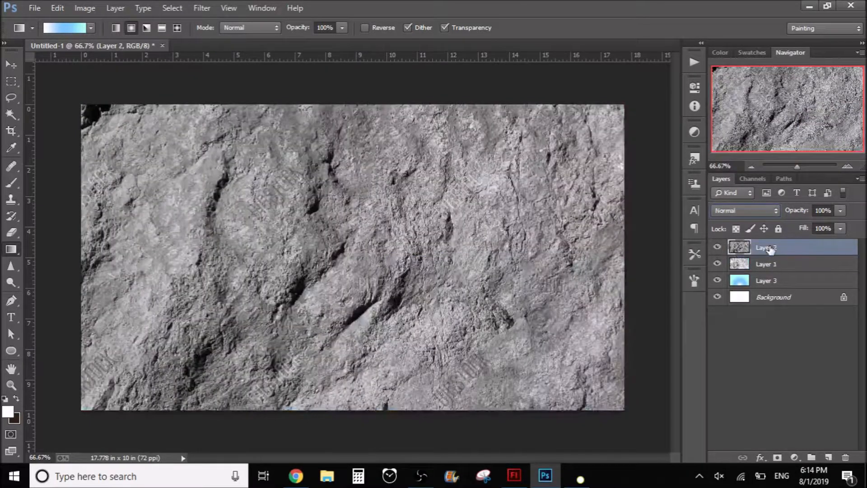
pyautogui.click(776, 211)
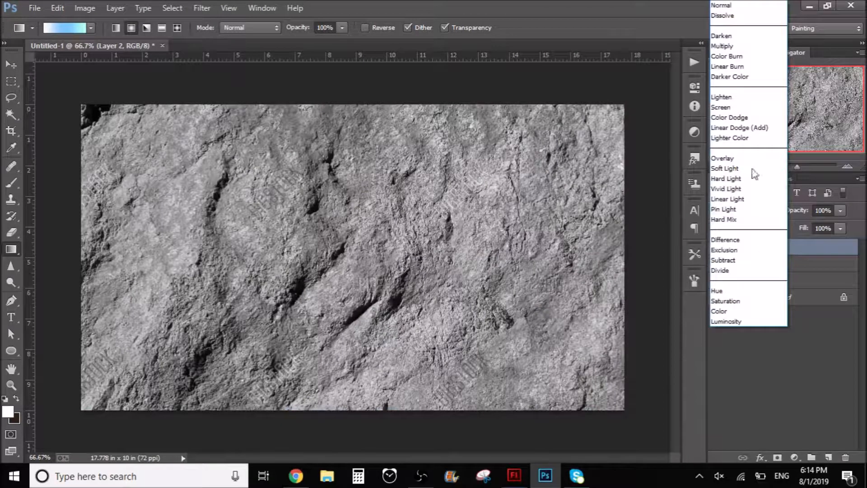
pyautogui.click(741, 138)
pyautogui.press('Down')
pyautogui.press('Down')
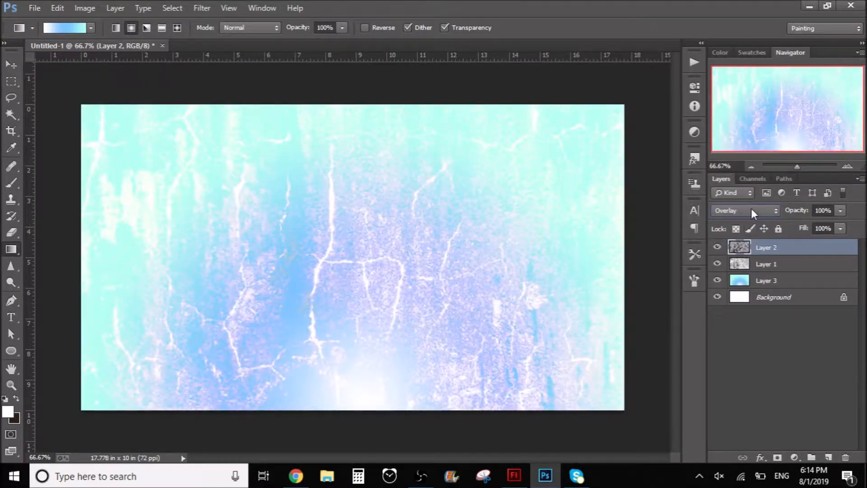
pyautogui.press('Down')
pyautogui.press('Down')
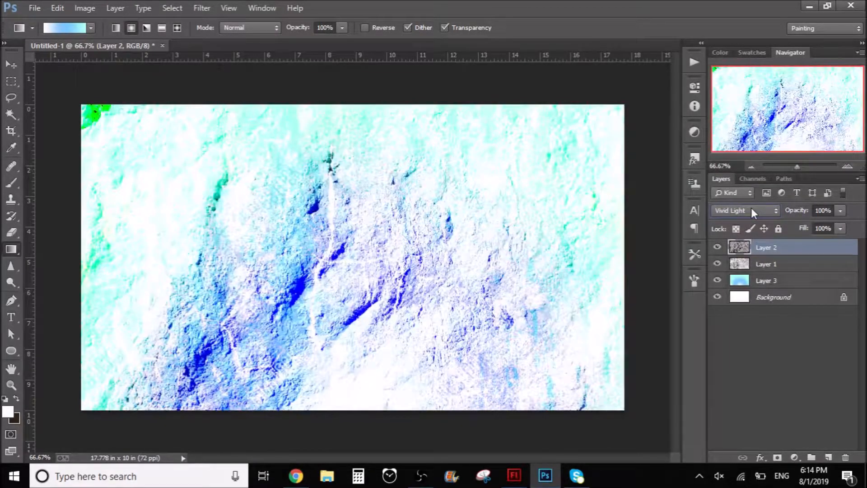
pyautogui.press('Down')
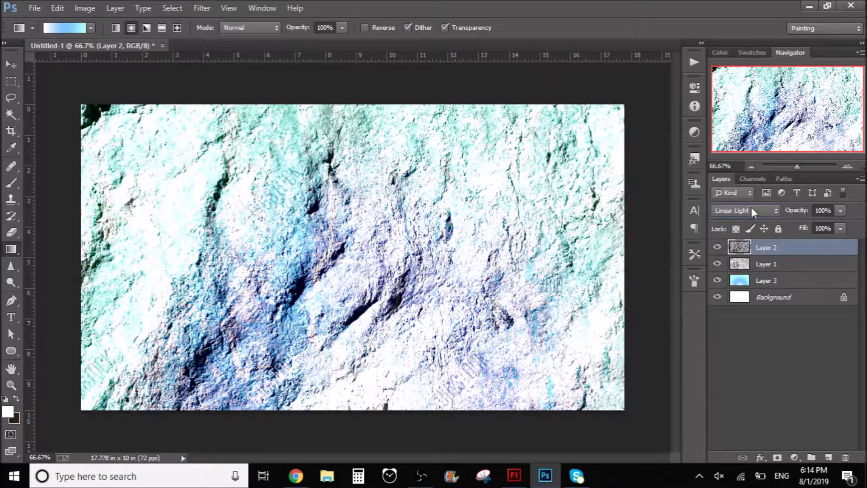
pyautogui.press('Down')
pyautogui.press('Down')
pyautogui.press('Down')
pyautogui.press('Down')
pyautogui.press('Down')
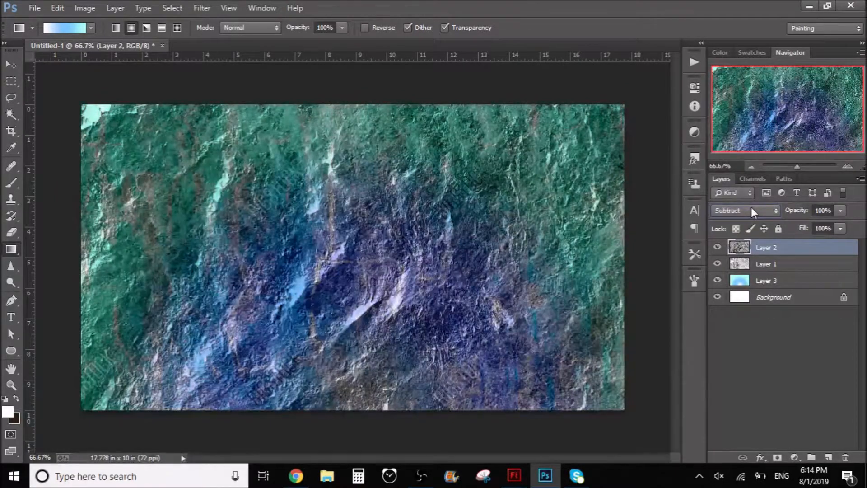
pyautogui.press('Down')
pyautogui.press('Down')
pyautogui.press('Down')
pyautogui.press('Down')
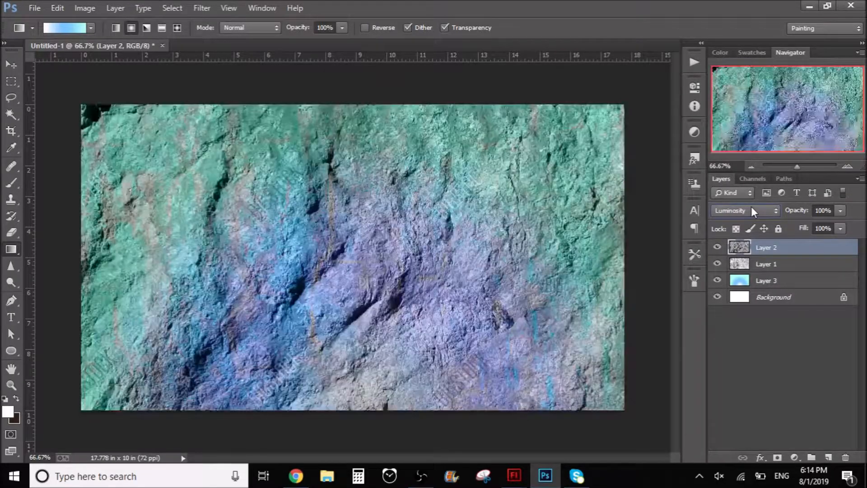
# Try the rock layer's blend modes back from Luminosity to Vivid Light, and compare the image with each texture layer hidden and shown.
pyautogui.press('Up')
pyautogui.press('Up')
pyautogui.press('Up')
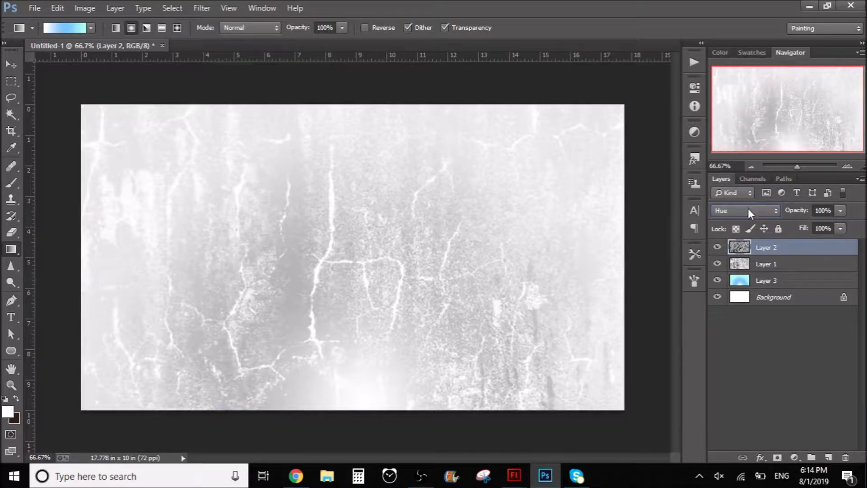
pyautogui.scroll(3, 744, 209)
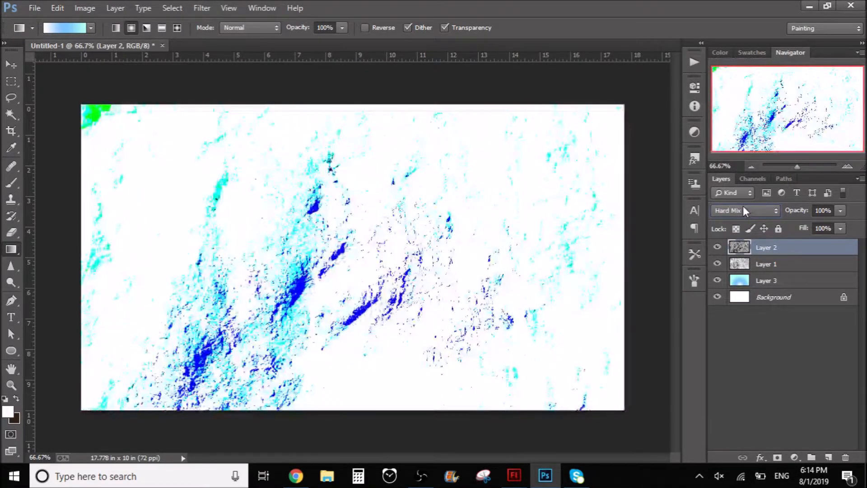
pyautogui.scroll(1, 743, 209)
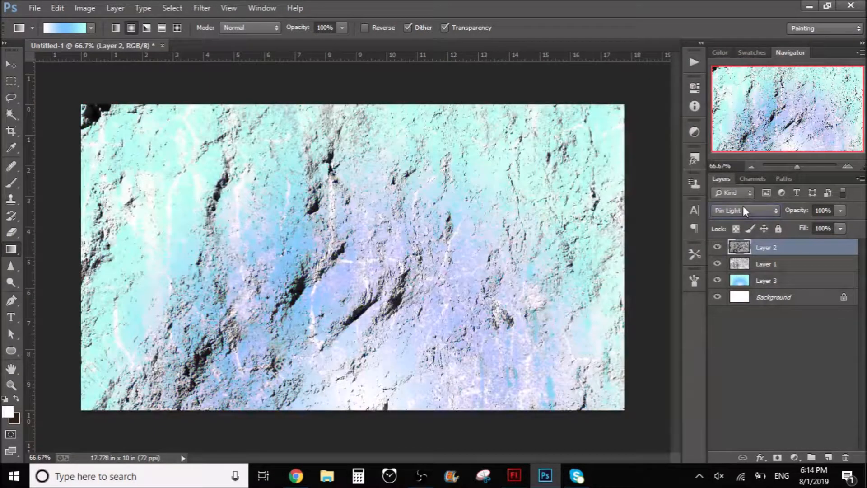
pyautogui.scroll(-1, 743, 209)
pyautogui.scroll(1, 743, 209)
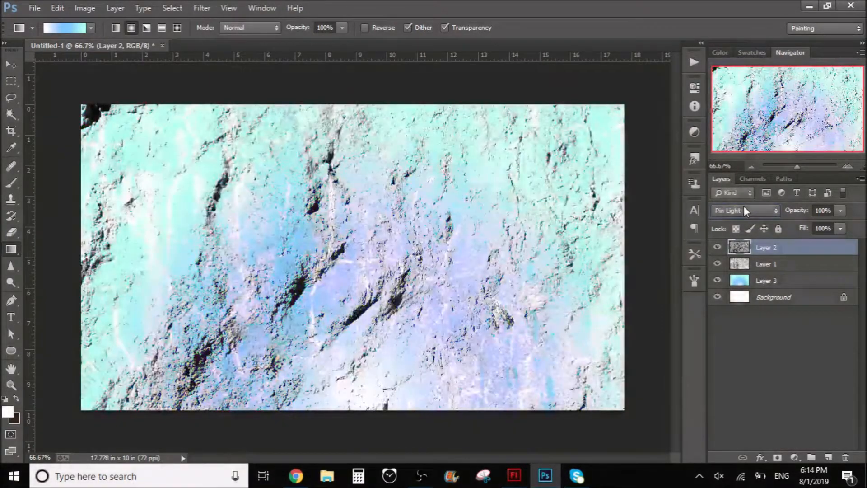
pyautogui.scroll(1, 743, 210)
pyautogui.scroll(1, 744, 210)
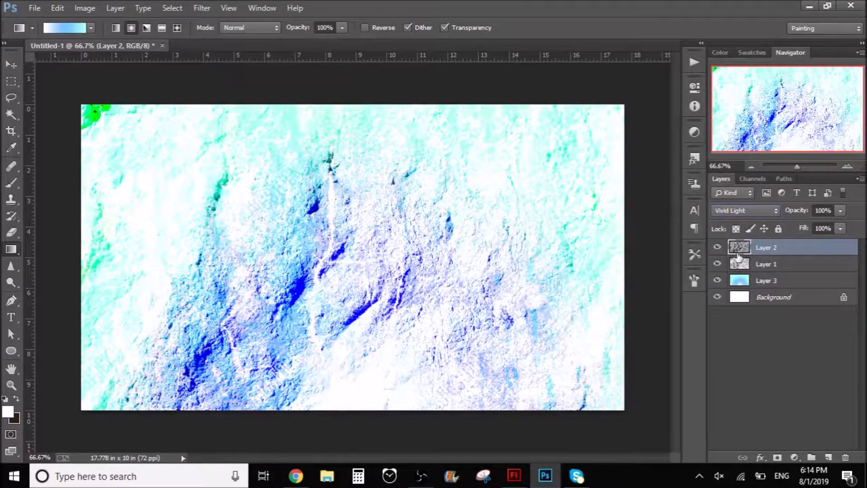
pyautogui.click(717, 247)
pyautogui.click(717, 248)
pyautogui.click(717, 265)
pyautogui.click(717, 264)
# Compare Color Dodge with Screen on the rock layer, set its blend mode to Screen, and check the effect by toggling the layer's visibility.
pyautogui.click(752, 211)
pyautogui.click(732, 118)
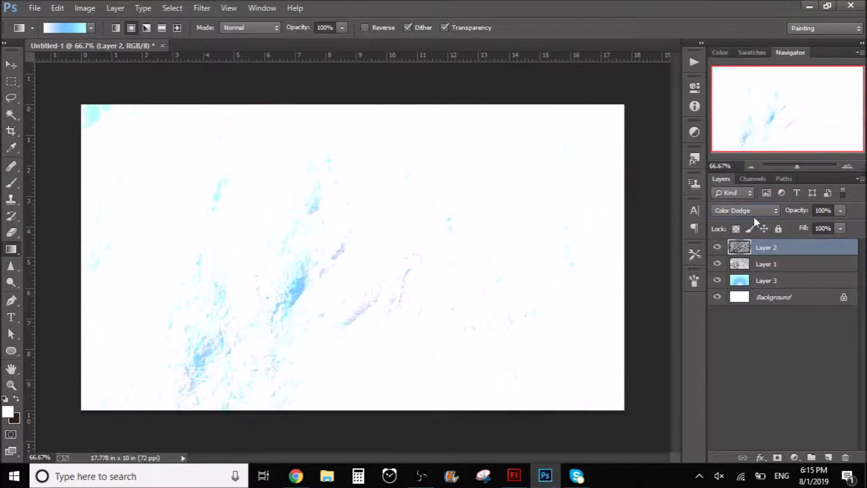
pyautogui.scroll(1, 745, 214)
pyautogui.scroll(-1, 745, 213)
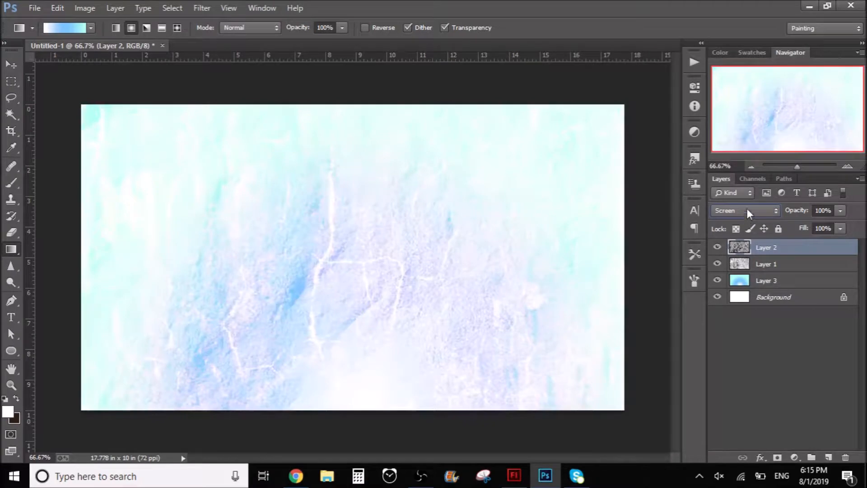
pyautogui.scroll(-1, 750, 215)
pyautogui.scroll(1, 750, 215)
pyautogui.scroll(-1, 750, 215)
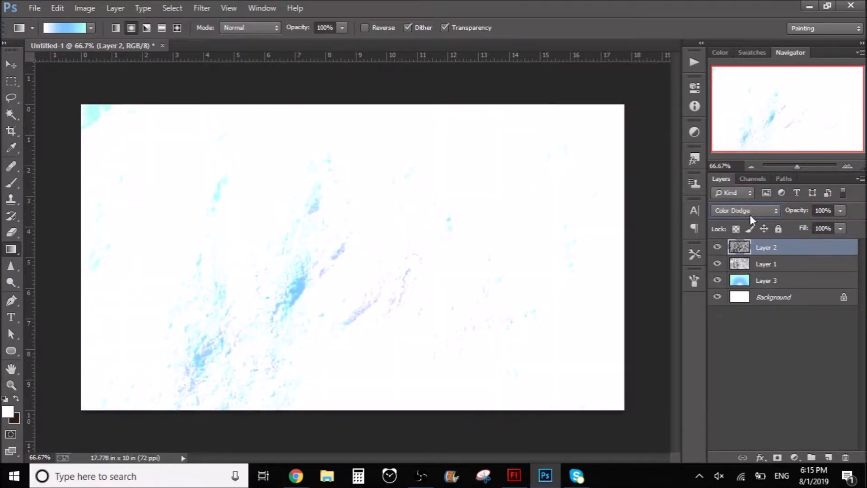
pyautogui.scroll(1, 749, 215)
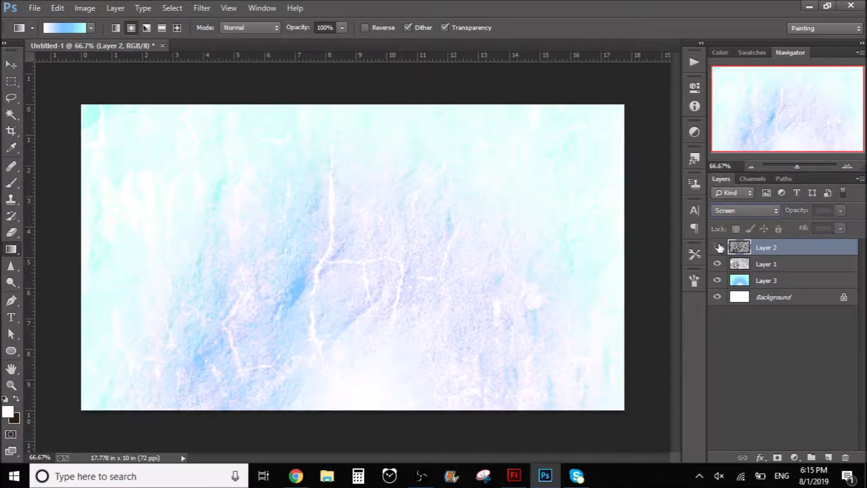
pyautogui.click(718, 247)
pyautogui.click(718, 248)
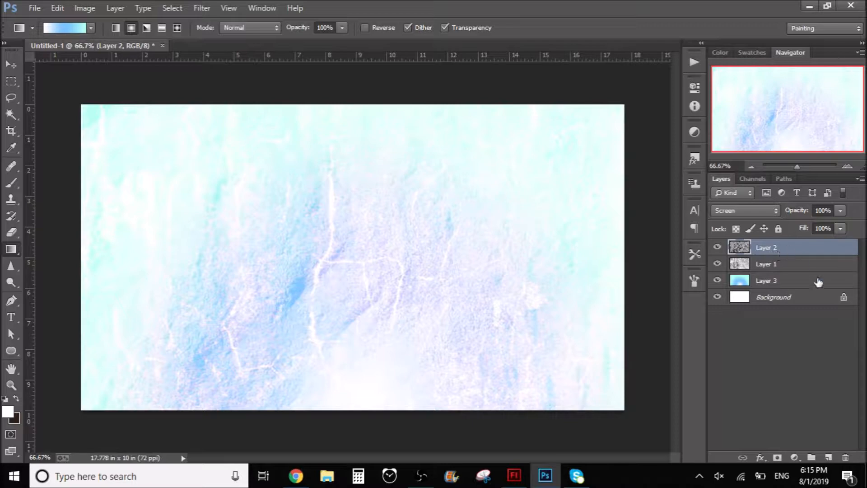
# Add a new layer above the gradient layer and fill it with the dark swatch colour using the Paint Bucket.
pyautogui.click(791, 282)
pyautogui.click(833, 459)
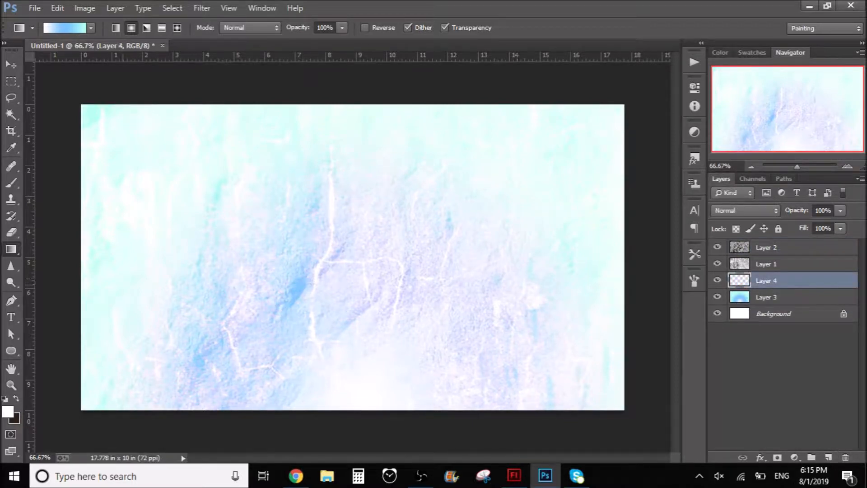
pyautogui.click(16, 399)
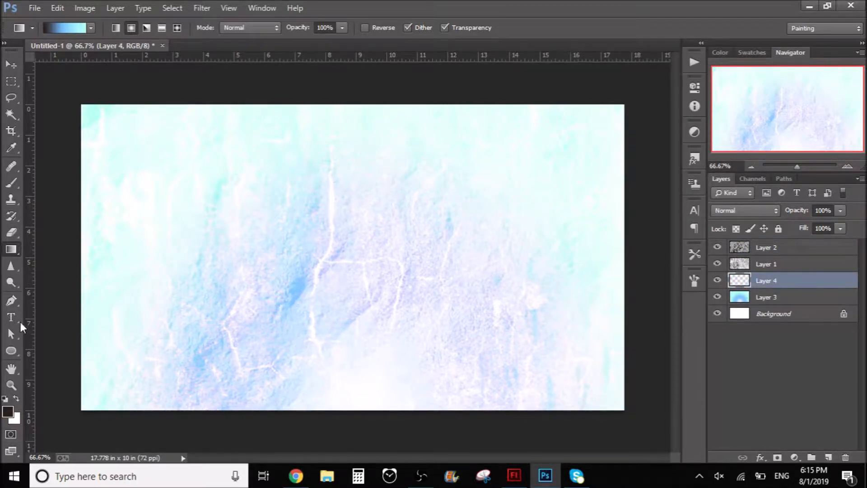
pyautogui.rightClick(8, 252)
pyautogui.click(39, 258)
pyautogui.click(322, 259)
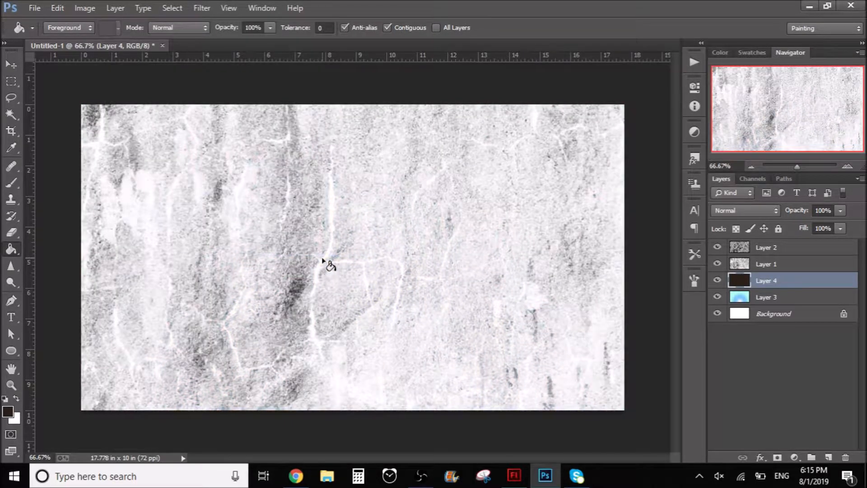
# Move the dark fill layer to the top of the layer stack and reduce its opacity to 17%.
pyautogui.click(840, 229)
pyautogui.moveTo(804, 225)
pyautogui.mouseDown()
pyautogui.moveTo(816, 230)
pyautogui.moveTo(783, 230)
pyautogui.moveTo(813, 223)
pyautogui.mouseUp()
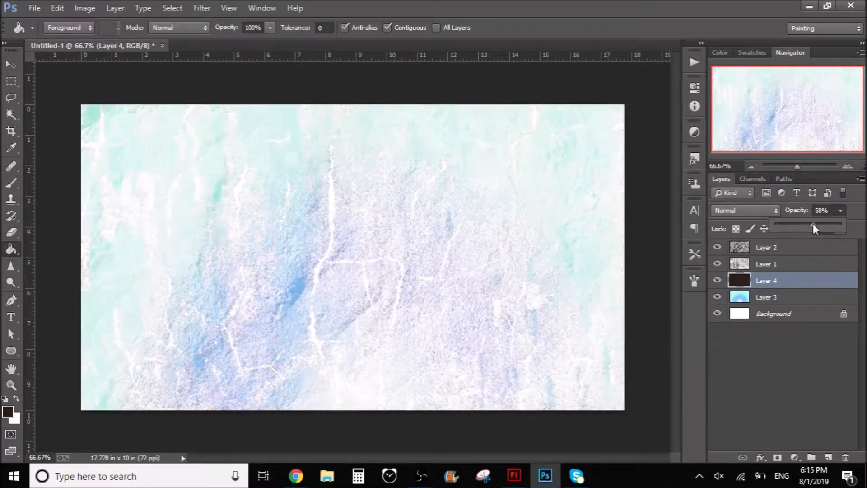
pyautogui.moveTo(773, 262); pyautogui.dragTo(768, 245)
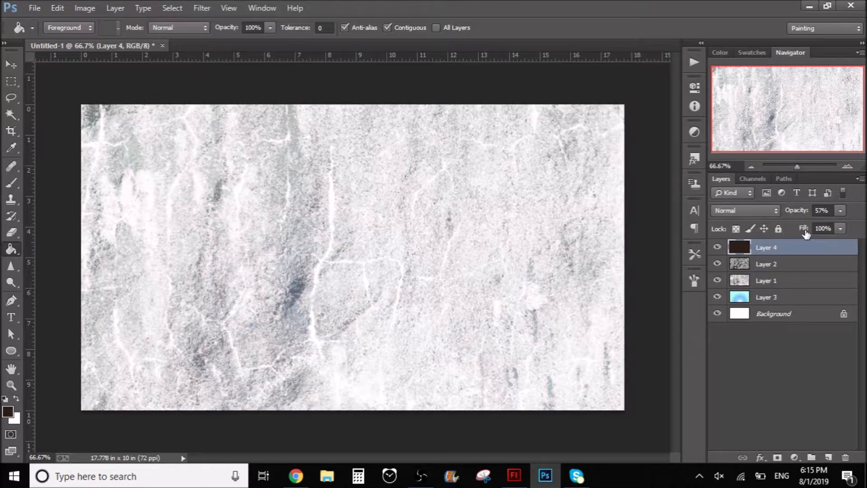
pyautogui.click(840, 211)
pyautogui.moveTo(809, 225); pyautogui.dragTo(808, 225)
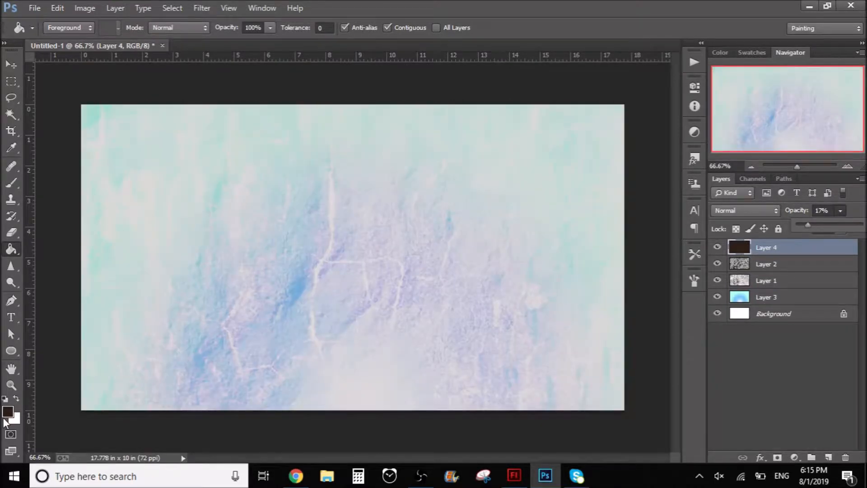
# Refill Layer 4 with the default black foreground colour and raise its opacity to 65%.
pyautogui.press('d')
pyautogui.click(334, 219)
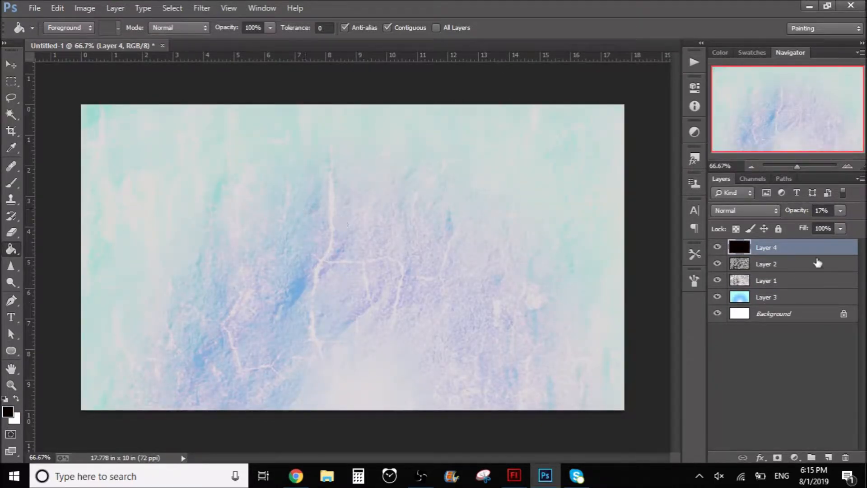
pyautogui.click(840, 211)
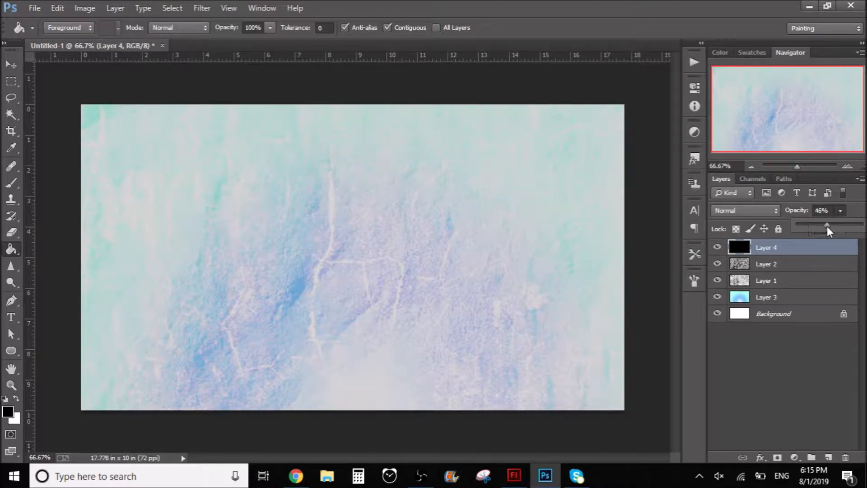
pyautogui.moveTo(827, 226); pyautogui.dragTo(839, 226)
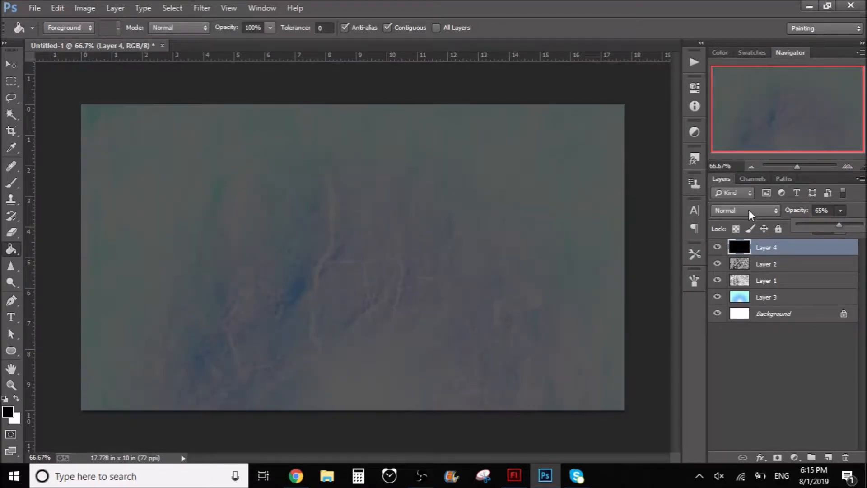
# Set the black Layer 4's blend mode to Overlay and hide the layer.
pyautogui.click(749, 210)
pyautogui.click(749, 213)
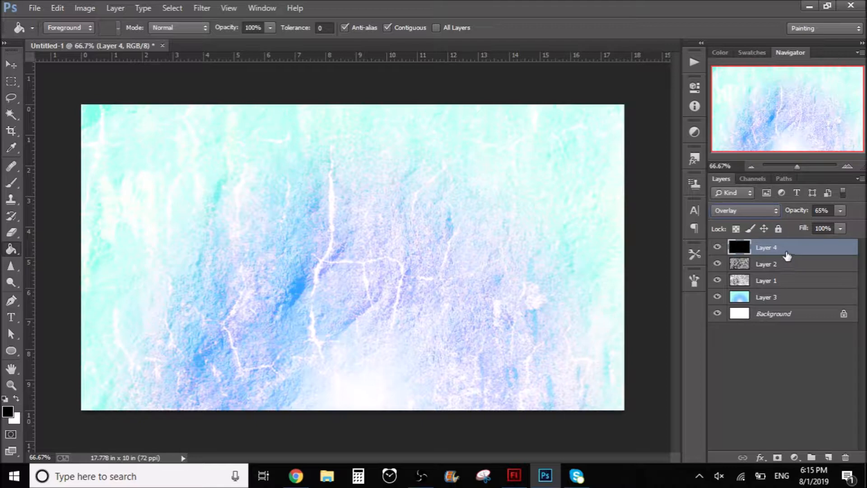
pyautogui.click(717, 247)
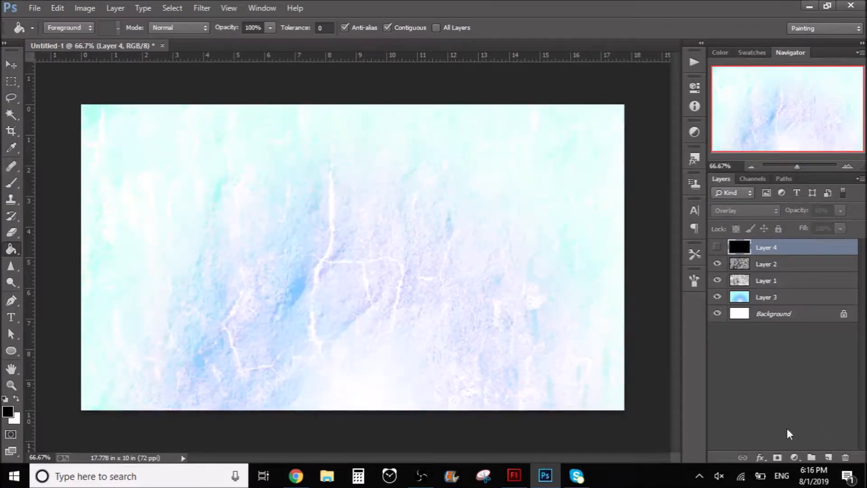
# Add a Curves adjustment layer at the top of the stack and move its black point inward to deepen the shadows.
pyautogui.click(796, 458)
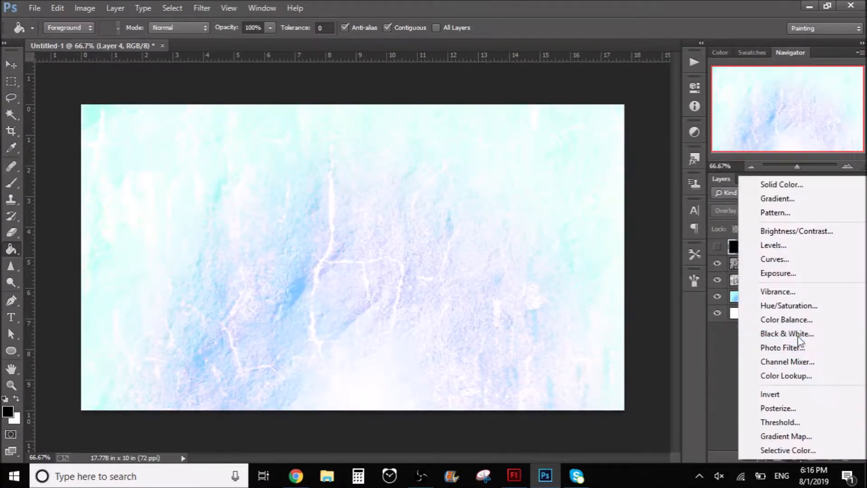
pyautogui.click(784, 260)
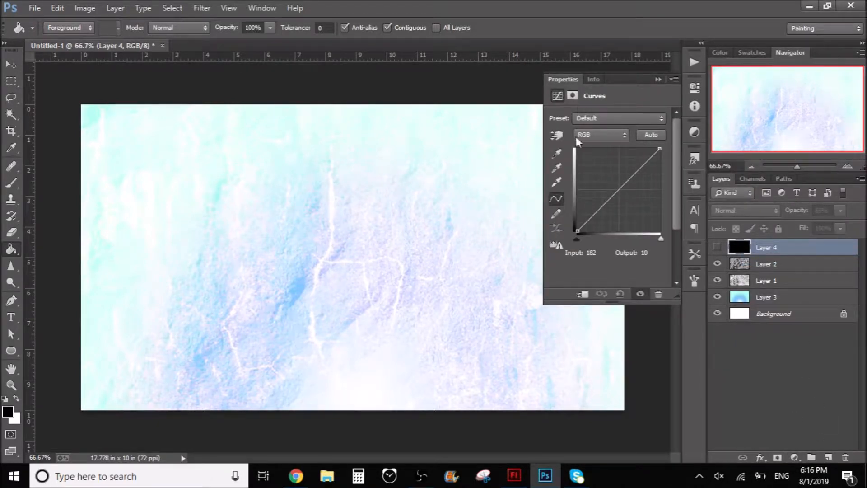
pyautogui.moveTo(577, 240); pyautogui.dragTo(606, 240)
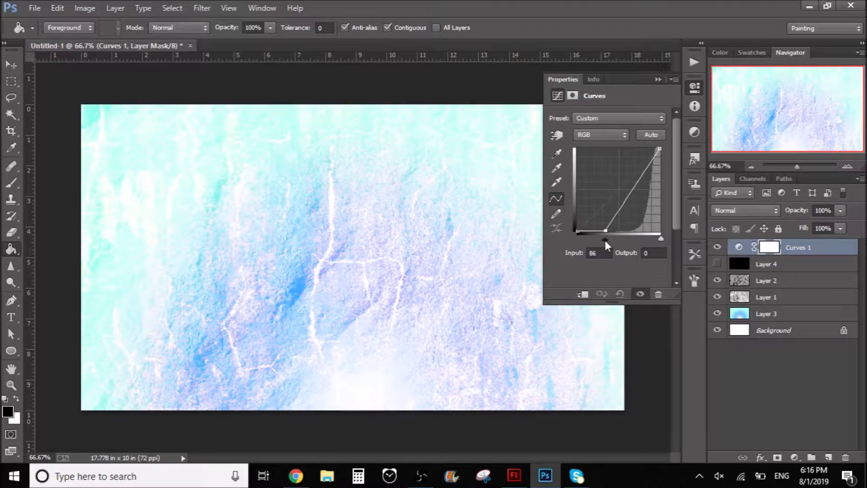
pyautogui.moveTo(605, 240); pyautogui.dragTo(591, 241)
# Bend the RGB curve steeply, pulling the upper point to about input 233, output 122 and moving the lower points towards the baseline.
pyautogui.moveTo(626, 190); pyautogui.dragTo(647, 181)
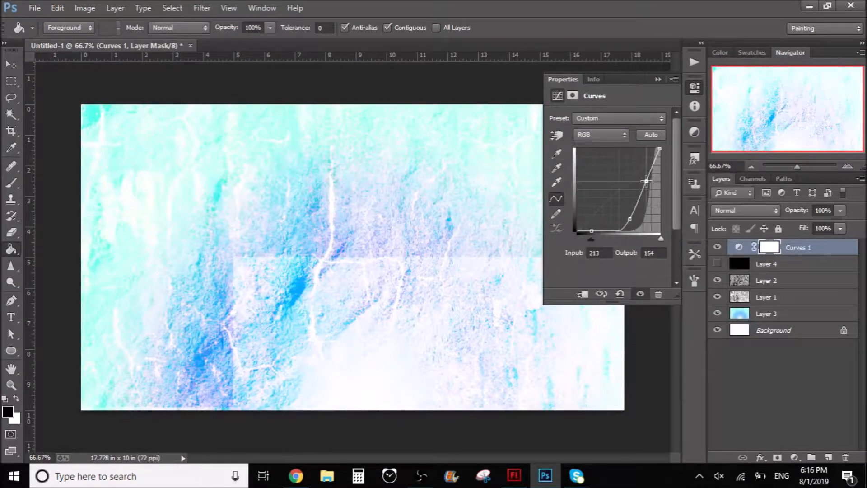
pyautogui.moveTo(647, 181)
pyautogui.mouseDown()
pyautogui.moveTo(653, 205)
pyautogui.moveTo(651, 191)
pyautogui.mouseUp()
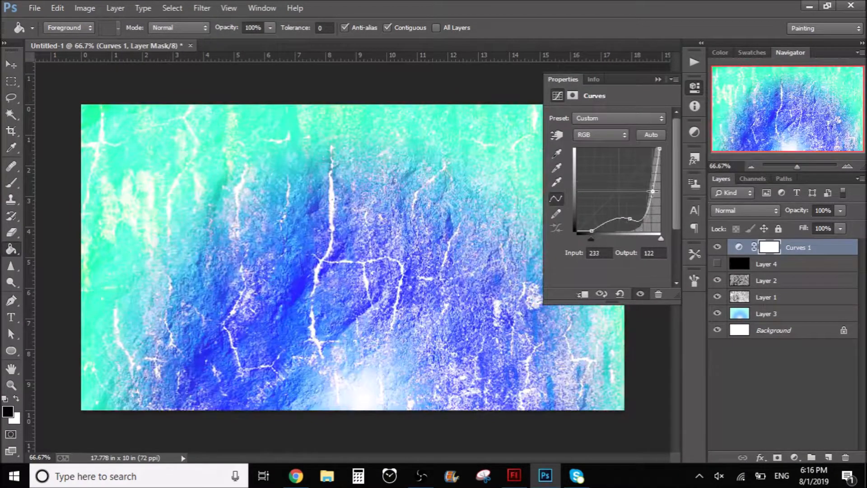
pyautogui.moveTo(629, 219); pyautogui.dragTo(619, 237)
pyautogui.click(592, 238)
pyautogui.moveTo(649, 204); pyautogui.dragTo(652, 202)
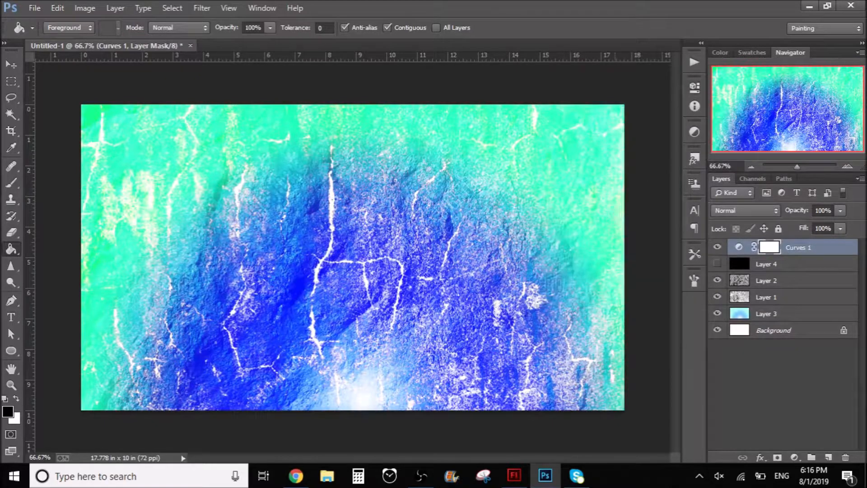
# Move the black Layer 4 directly above the gradient layer, make it visible, and try different opacities.
pyautogui.click(795, 312)
pyautogui.moveTo(794, 265); pyautogui.dragTo(797, 303)
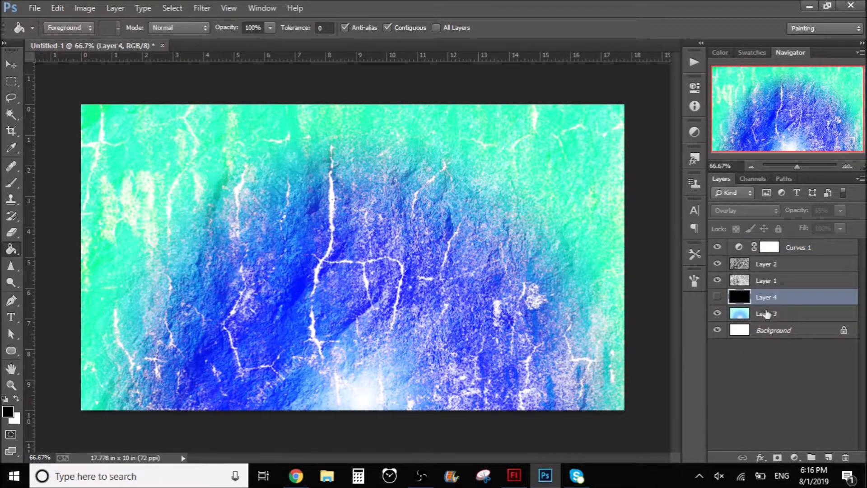
pyautogui.click(718, 296)
pyautogui.click(840, 210)
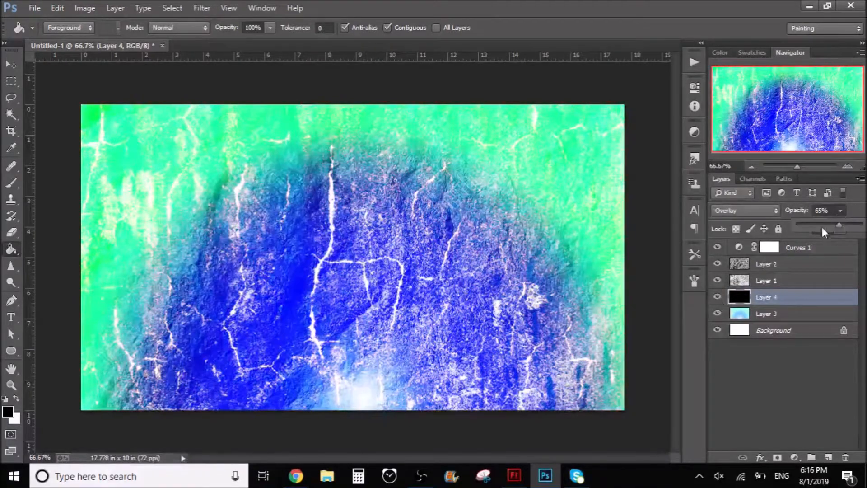
pyautogui.moveTo(841, 222); pyautogui.dragTo(854, 224)
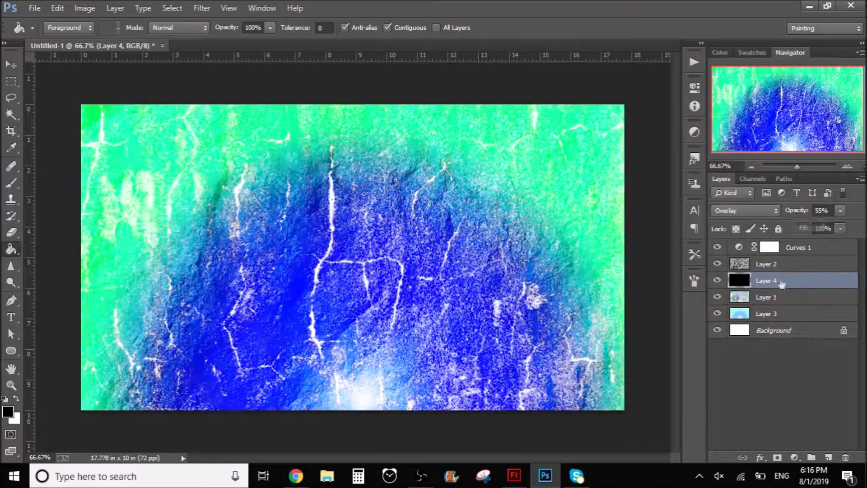
# Move the black layer above Layer 2, just beneath the Curves adjustment, and raise its opacity to 100%.
pyautogui.moveTo(782, 283); pyautogui.dragTo(788, 258)
pyautogui.click(841, 210)
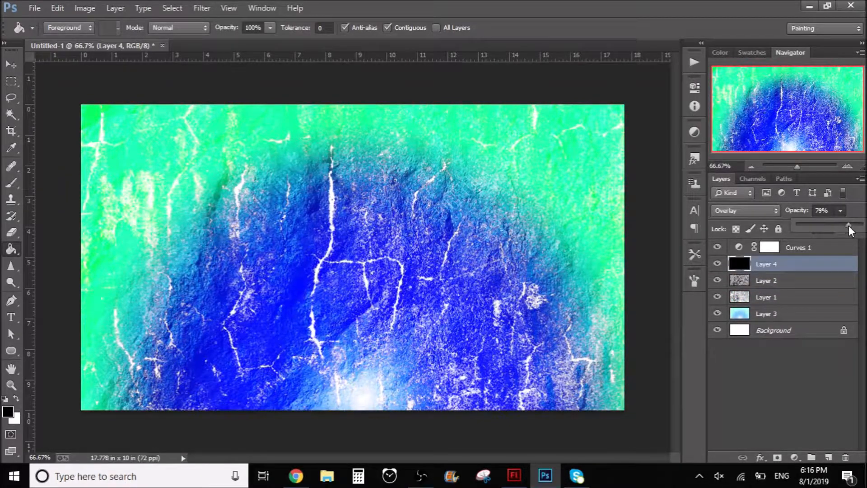
pyautogui.moveTo(849, 226); pyautogui.dragTo(864, 230)
# Set the black layer's blend mode to Normal and try lowering its fill to 51%.
pyautogui.click(757, 211)
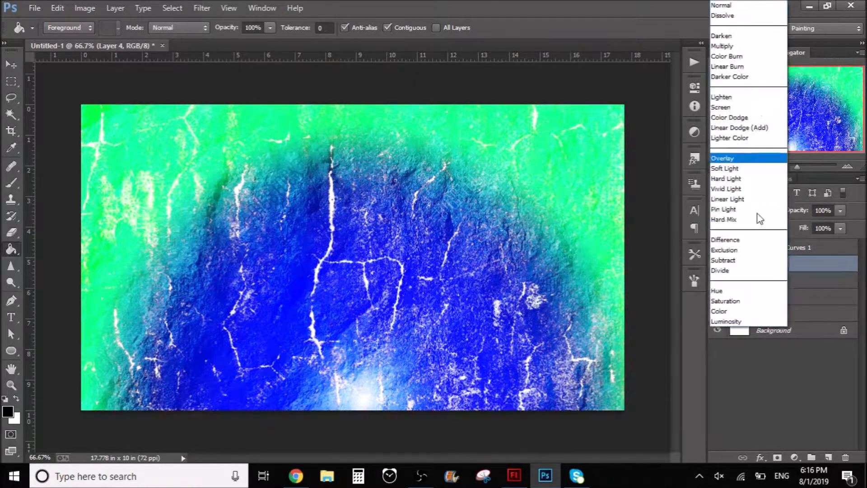
pyautogui.click(725, 6)
pyautogui.click(841, 228)
pyautogui.moveTo(839, 239); pyautogui.dragTo(816, 242)
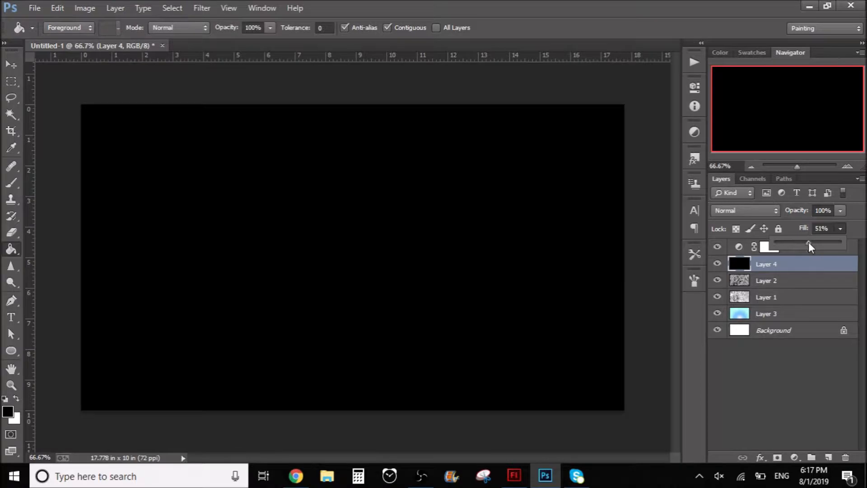
# Reduce the black layer's opacity to 6%.
pyautogui.click(840, 208)
pyautogui.click(841, 210)
pyautogui.moveTo(810, 224); pyautogui.dragTo(779, 226)
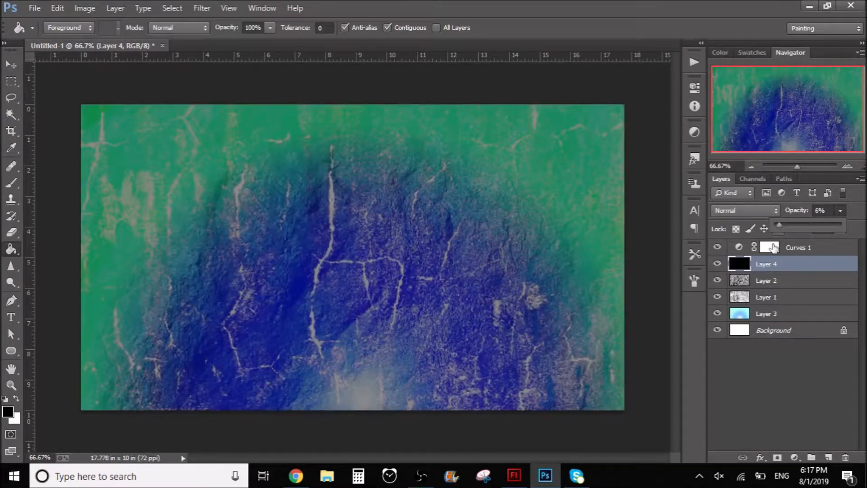
# Reopen the Curves adjustment, lower the curve's upper point slightly, and move its white point to about input 243.
pyautogui.click(744, 250)
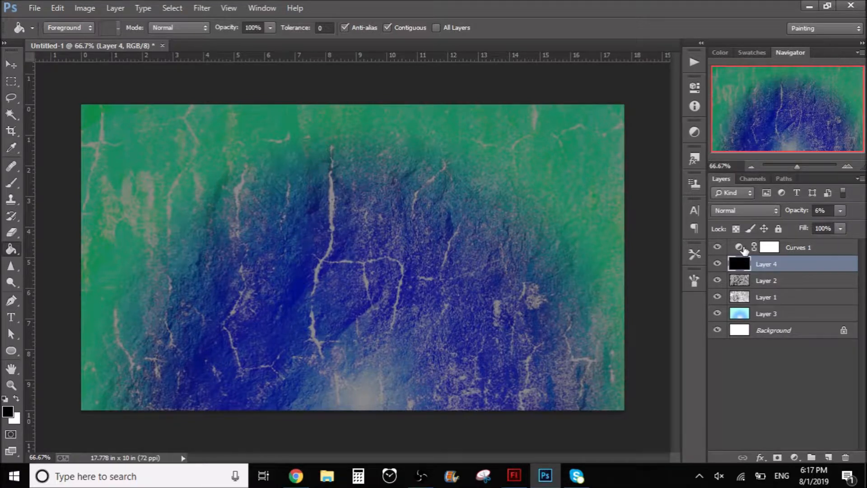
pyautogui.doubleClick(743, 249)
pyautogui.moveTo(651, 190)
pyautogui.mouseDown()
pyautogui.moveTo(651, 172)
pyautogui.moveTo(652, 197)
pyautogui.mouseUp()
pyautogui.moveTo(659, 158); pyautogui.dragTo(657, 153)
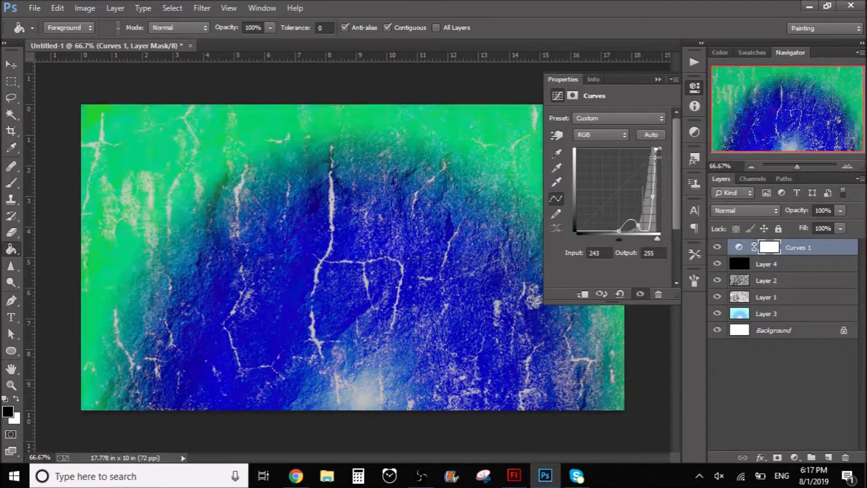
pyautogui.click(658, 79)
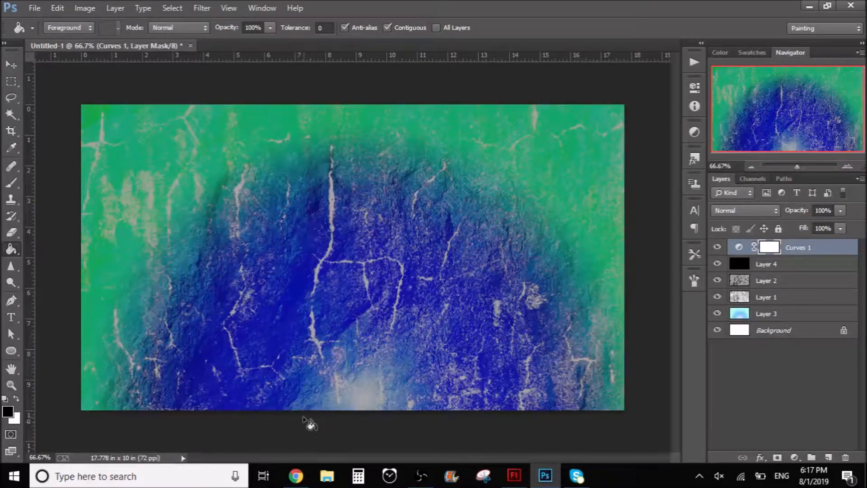
# Switch to Chrome and search Google Images for "lightning".
pyautogui.click(295, 477)
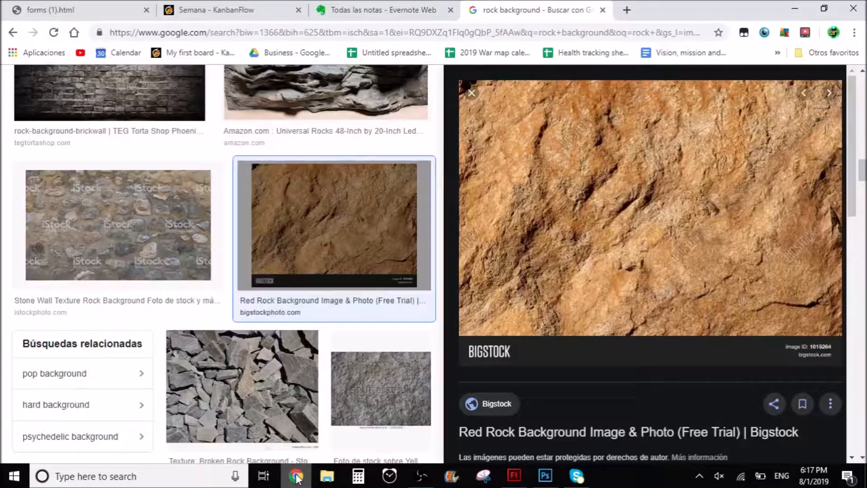
pyautogui.moveTo(182, 92); pyautogui.dragTo(87, 91)
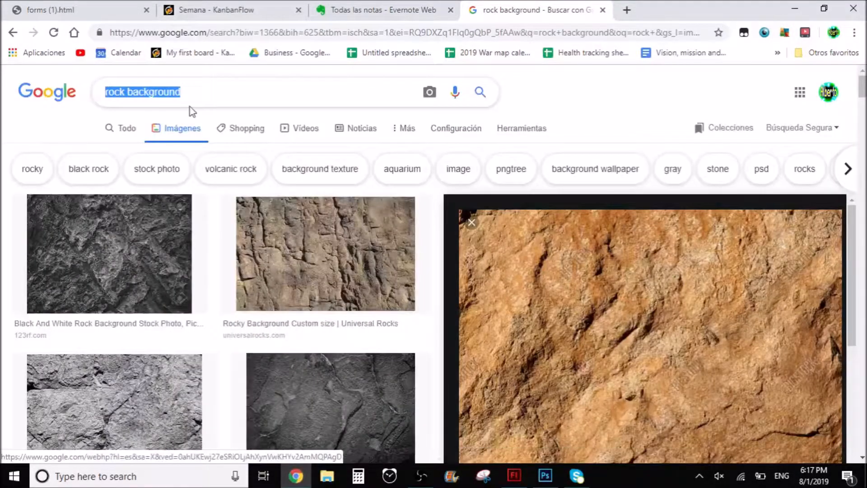
pyautogui.write('lighting')
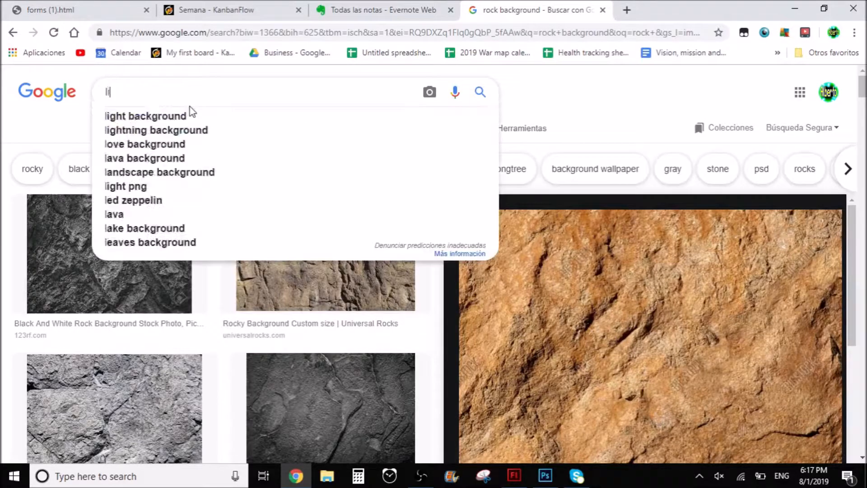
pyautogui.press('Return')
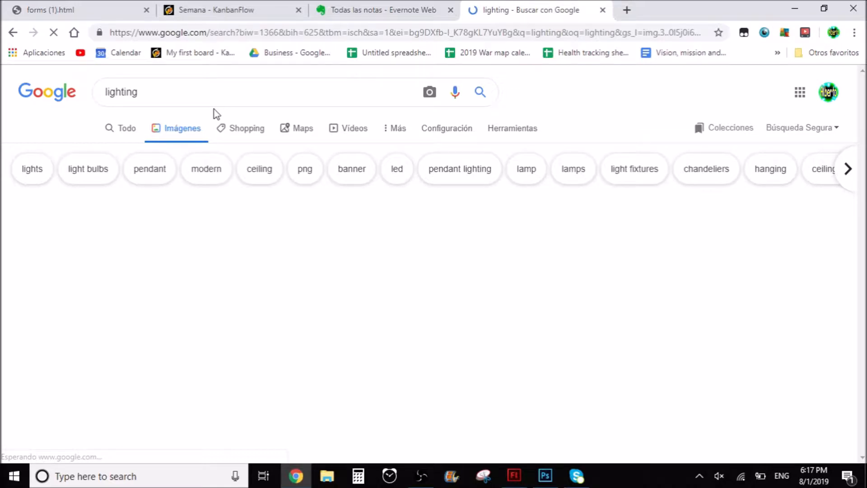
pyautogui.press('BackSpace')
pyautogui.press('BackSpace')
pyautogui.press('BackSpace')
pyautogui.write('ning')
pyautogui.press('Return')
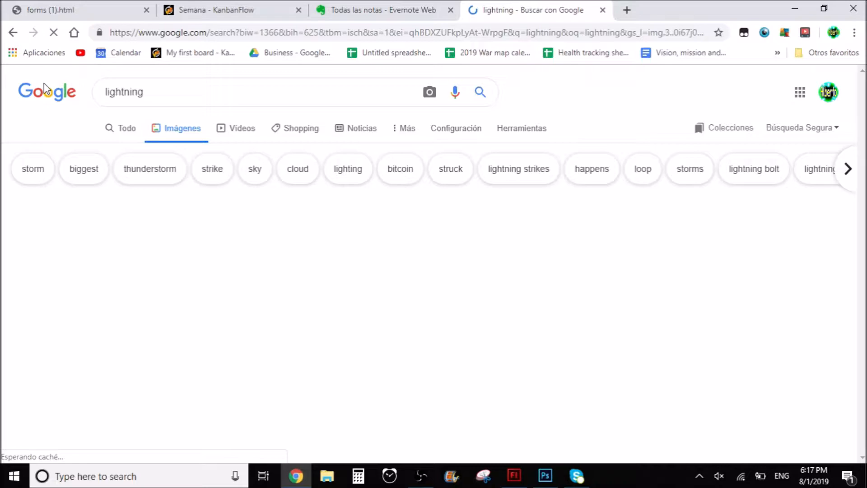
# Copy a blue lightning photo from the image results and paste it into the Photoshop document as a new top layer.
pyautogui.scroll(-5, 195, 303)
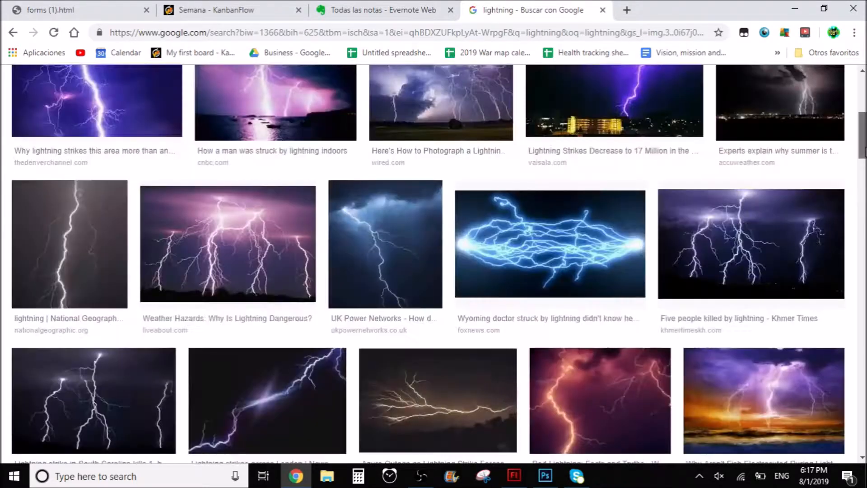
pyautogui.scroll(-3, 195, 304)
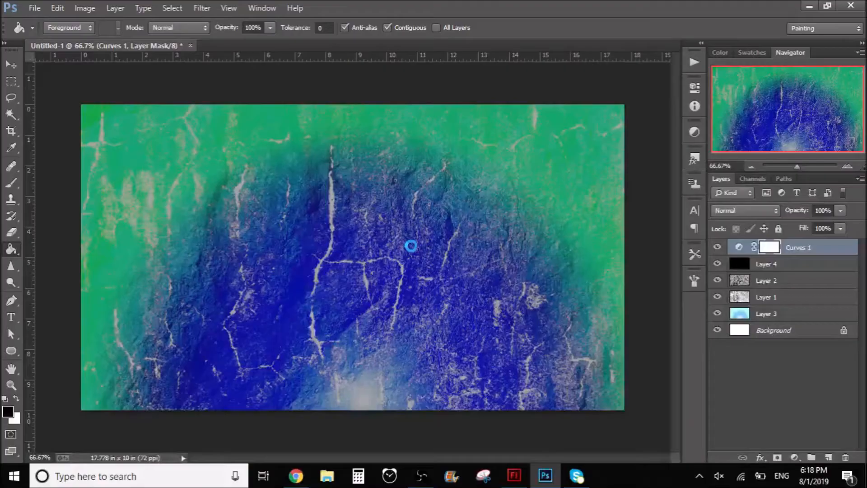
pyautogui.hotkey('ctrl', 'v')
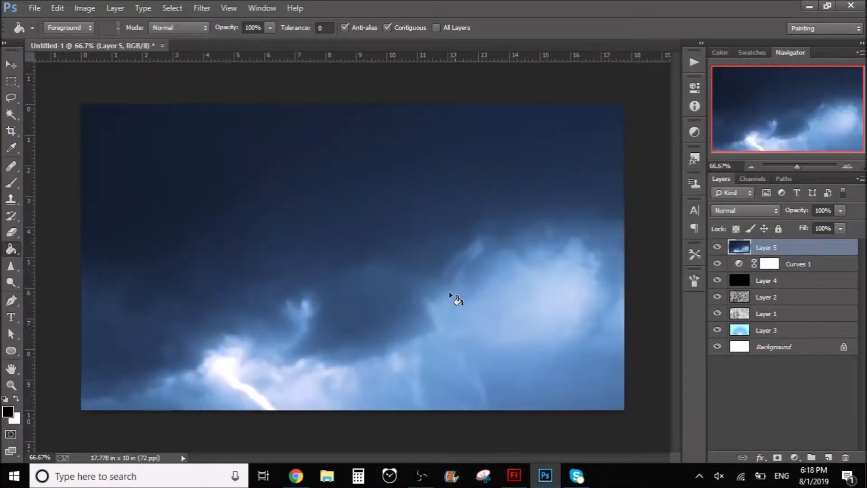
# Scale down the pasted lightning layer with Free Transform and position it so the bolt crosses the canvas.
pyautogui.press('v')
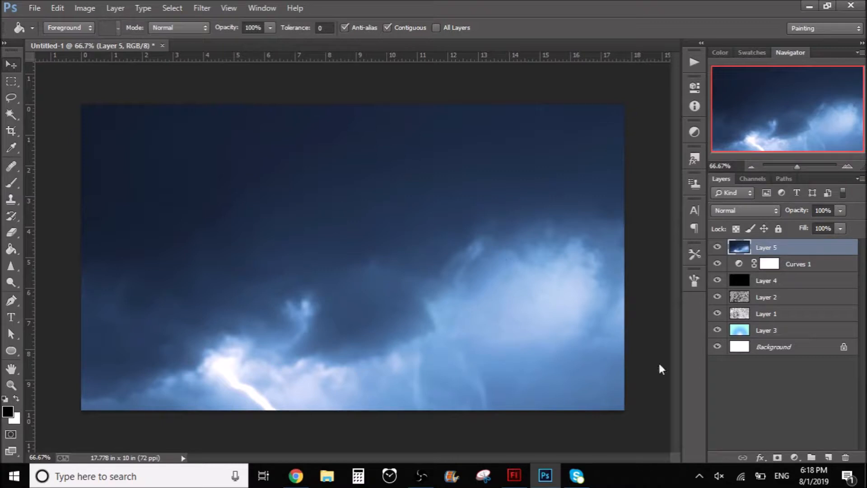
pyautogui.hotkey('ctrl', 't')
pyautogui.scroll(-2, 496, 261)
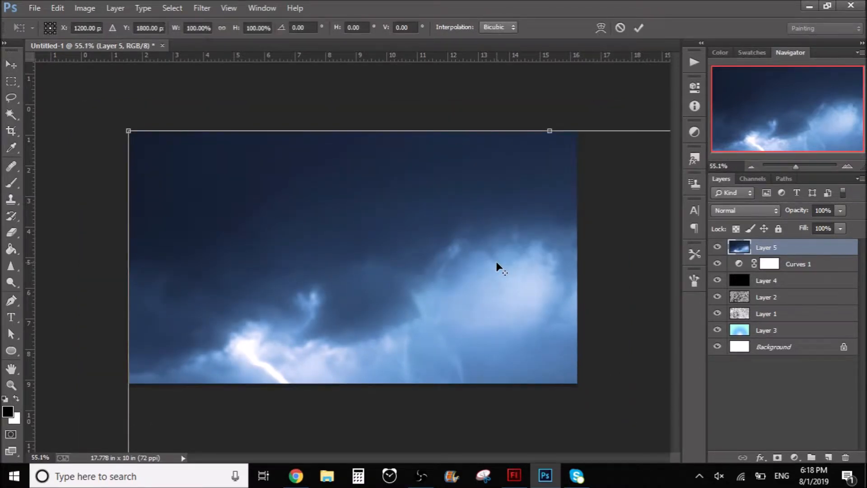
pyautogui.scroll(-10, 496, 261)
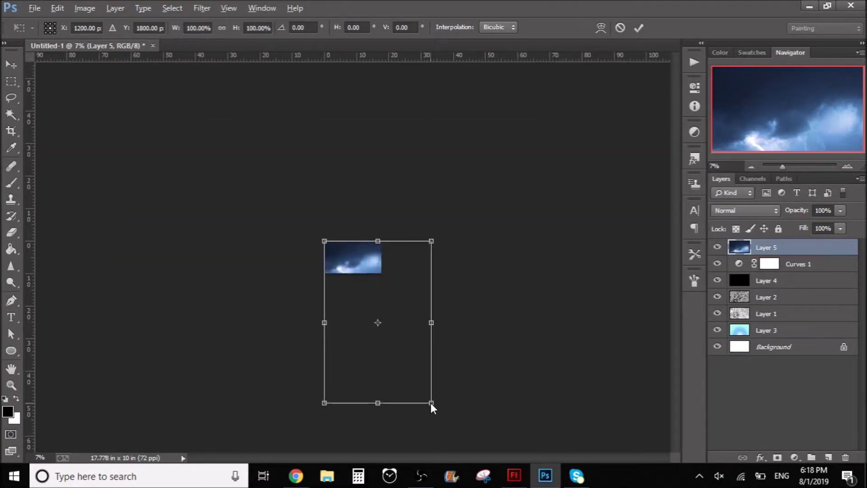
pyautogui.moveTo(431, 402); pyautogui.dragTo(398, 354)
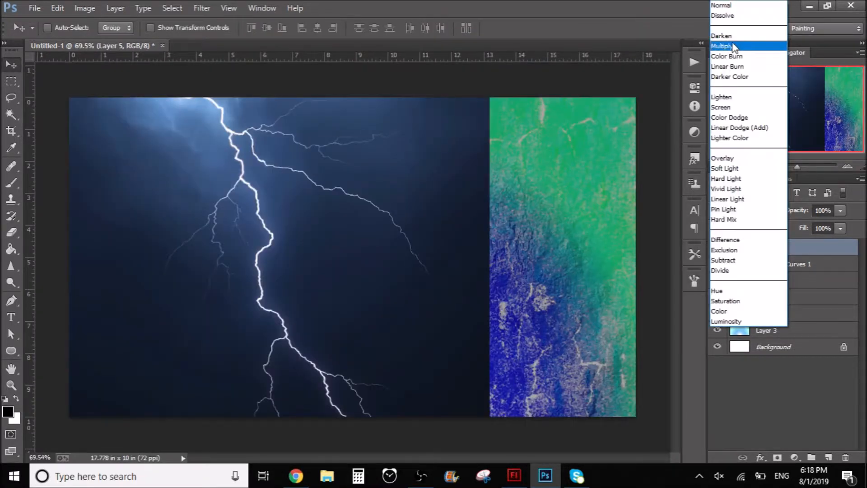
# Set the lightning layer's blend mode to Lighten and move the bolt towards the left side of the canvas.
pyautogui.click(734, 48)
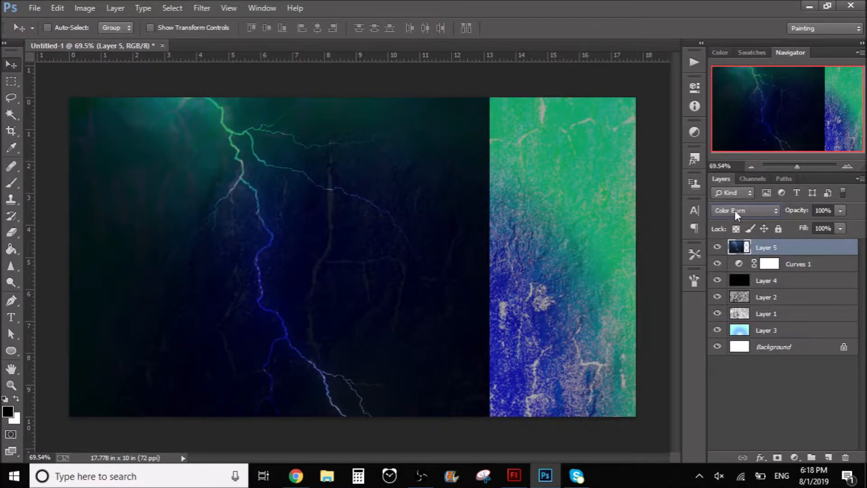
pyautogui.scroll(-2, 736, 210)
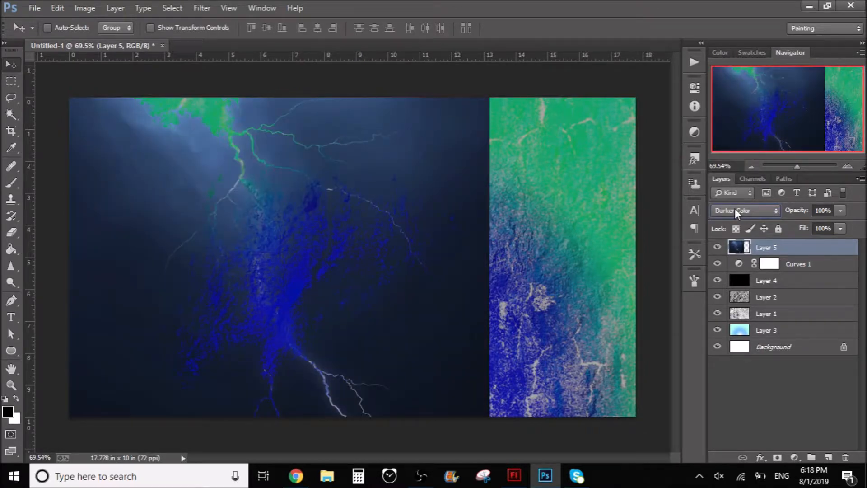
pyautogui.scroll(-1, 735, 210)
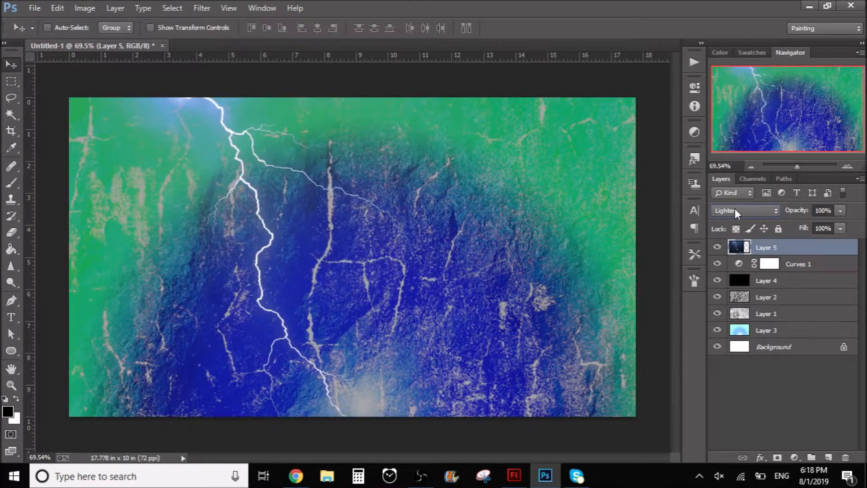
pyautogui.moveTo(253, 170); pyautogui.dragTo(171, 169)
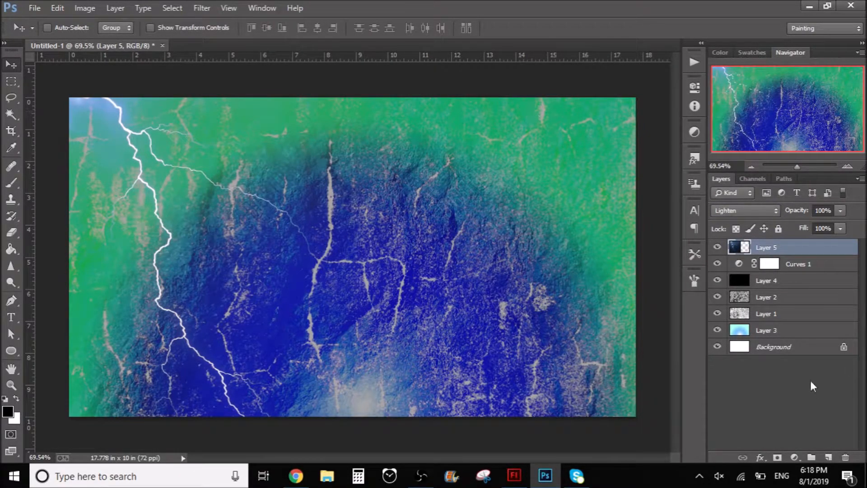
# Add a new empty layer directly above Layer 3 and keep black as the foreground colour.
pyautogui.click(765, 331)
pyautogui.click(828, 457)
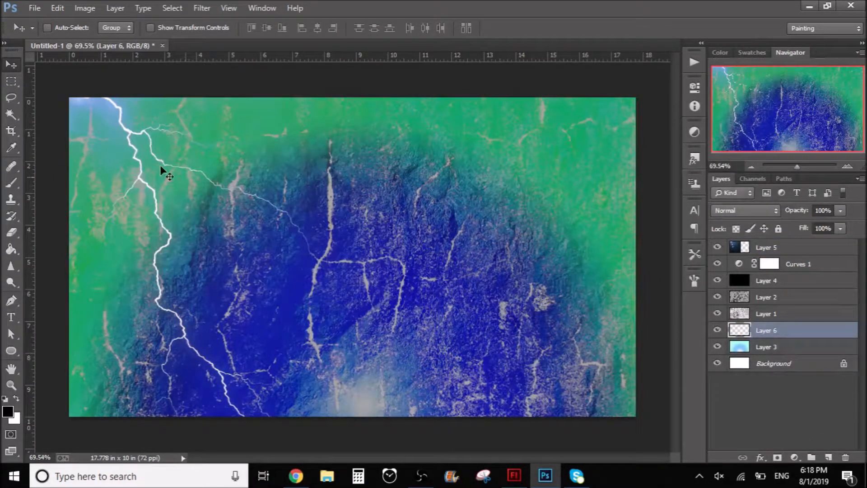
pyautogui.click(8, 412)
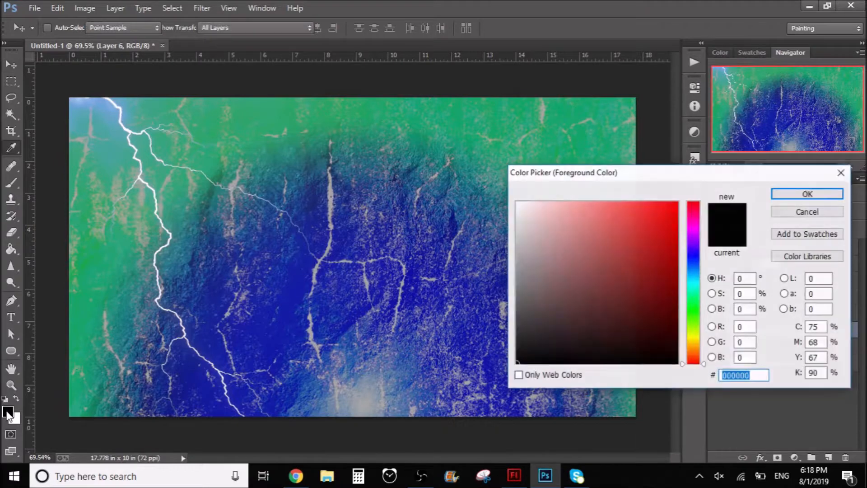
pyautogui.click(808, 195)
# Apply a linear Gradient Overlay to Layer 3 running from dark indigo at the bottom to light blue at the top.
pyautogui.click(786, 348)
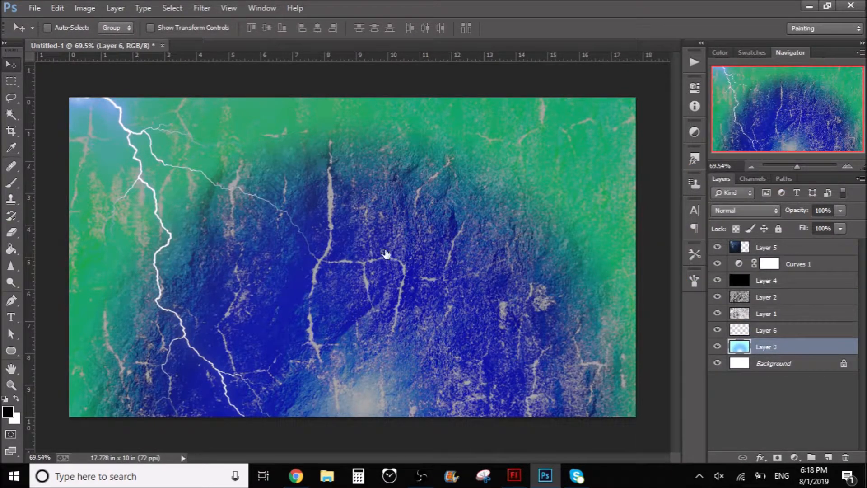
pyautogui.doubleClick(793, 353)
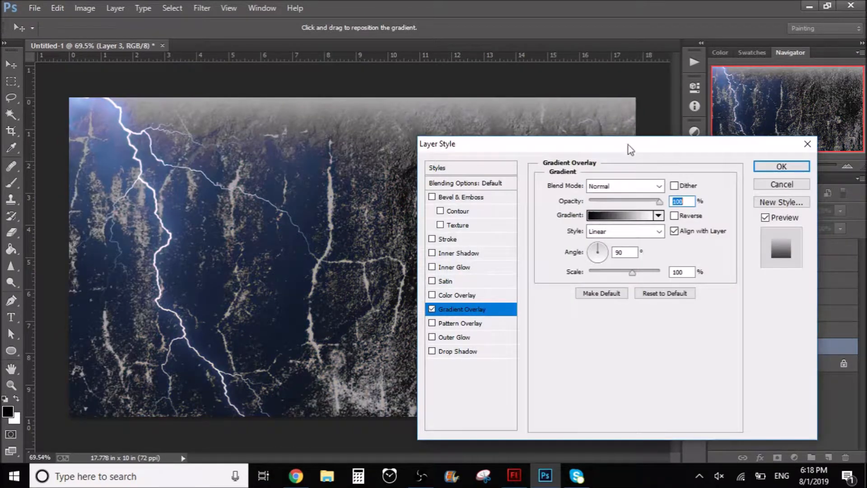
pyautogui.moveTo(628, 145); pyautogui.dragTo(415, 207)
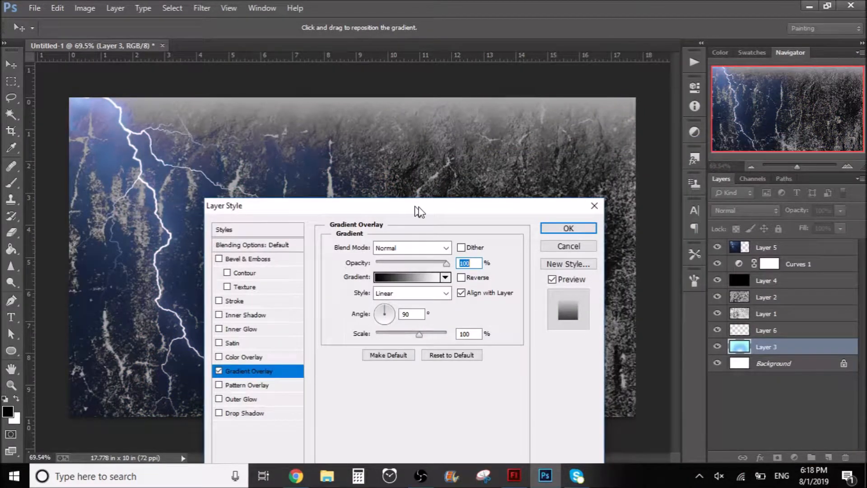
pyautogui.moveTo(420, 210); pyautogui.dragTo(633, 106)
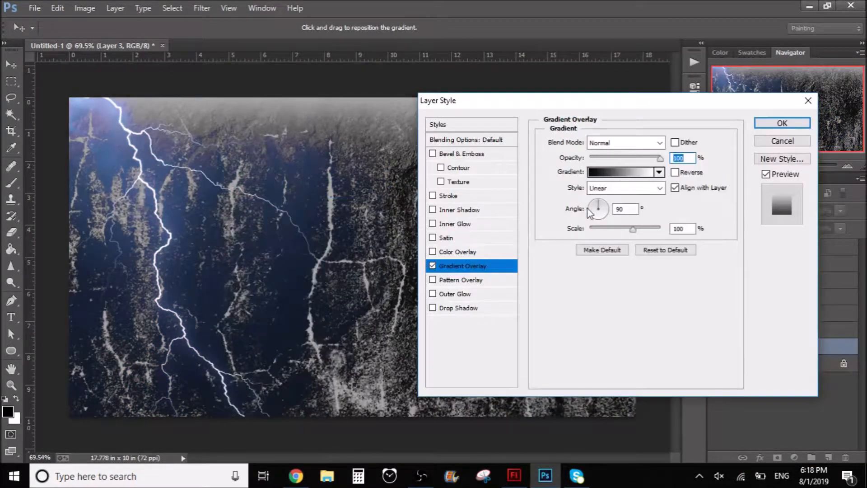
pyautogui.click(600, 176)
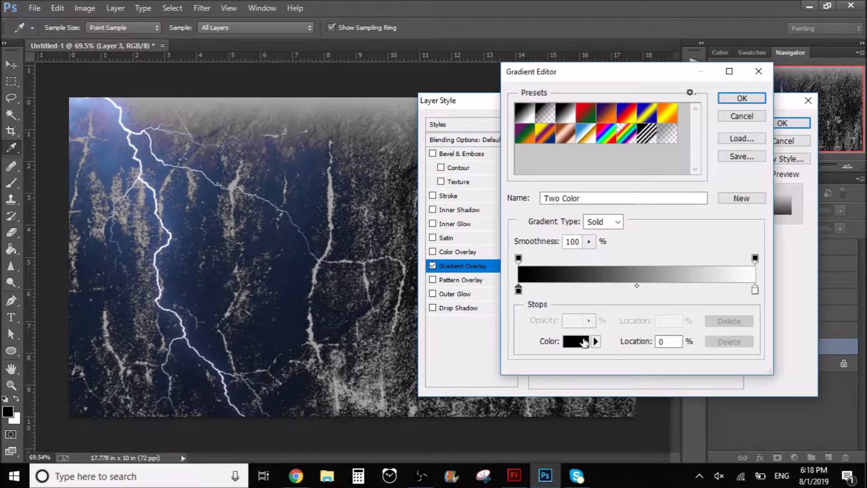
pyautogui.click(584, 343)
pyautogui.click(692, 262)
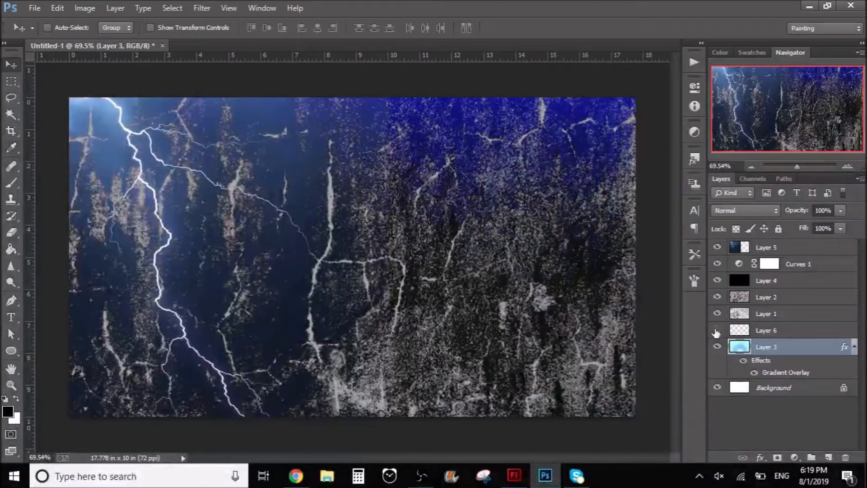
# Hide and reshow the layers above Layer 3, then the black Layer 4 alone, to examine each one's effect.
pyautogui.moveTo(717, 331); pyautogui.dragTo(718, 247)
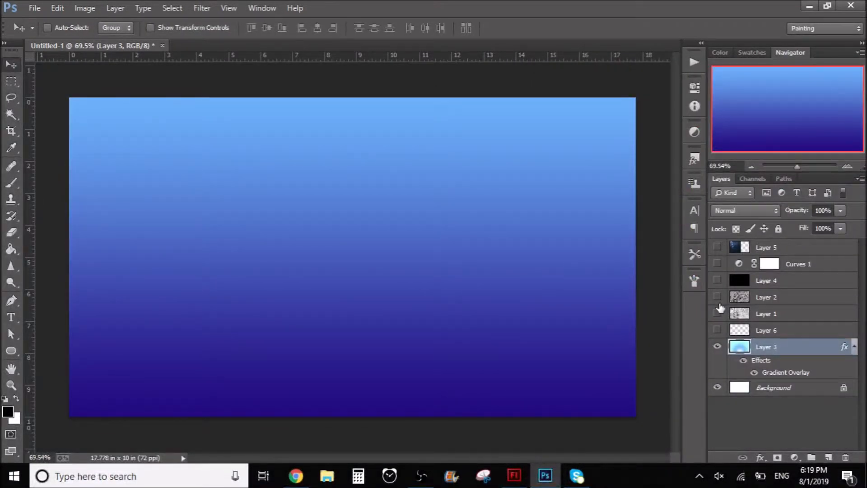
pyautogui.moveTo(718, 330); pyautogui.dragTo(718, 248)
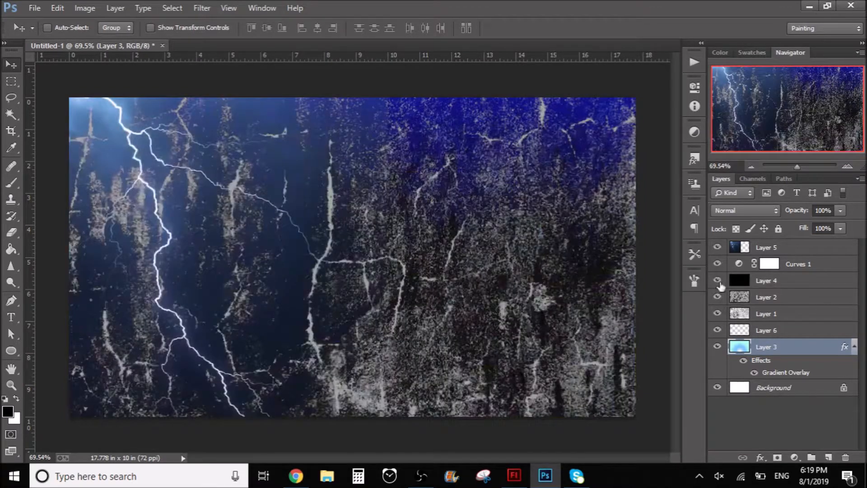
pyautogui.click(718, 281)
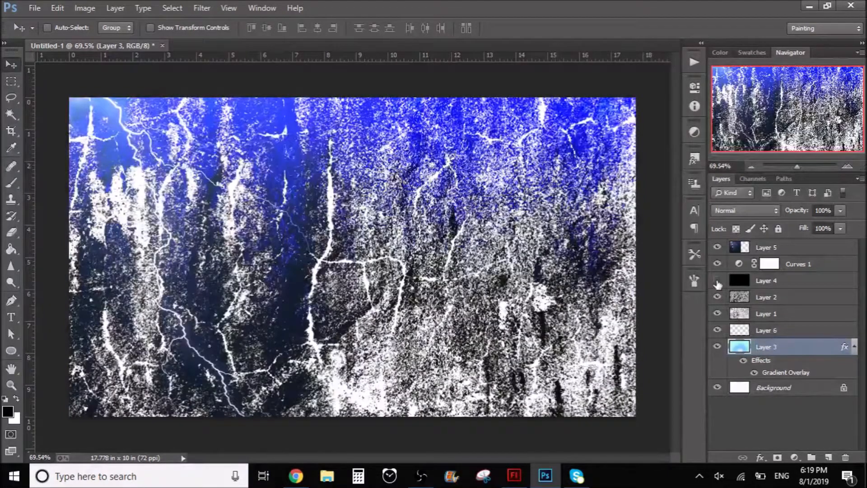
pyautogui.click(717, 281)
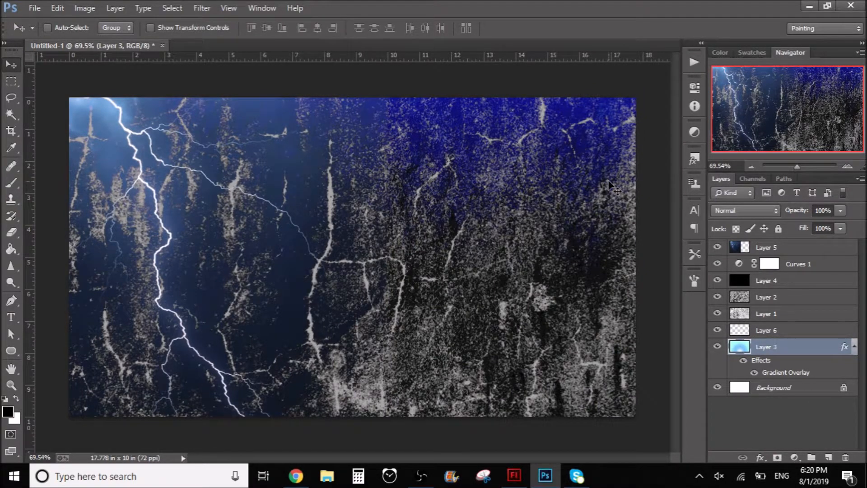
# Change Layer 1's blend mode, trying Vivid Light and the modes after it.
pyautogui.click(760, 314)
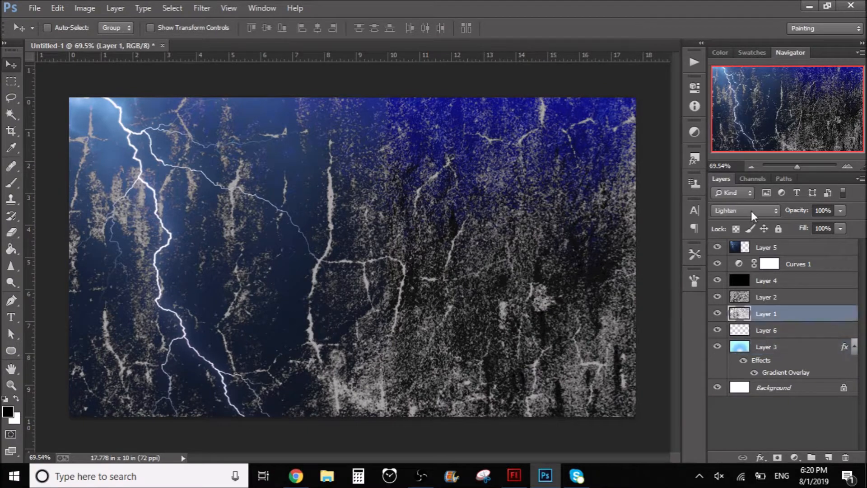
pyautogui.click(752, 215)
pyautogui.click(752, 217)
pyautogui.scroll(-1, 731, 210)
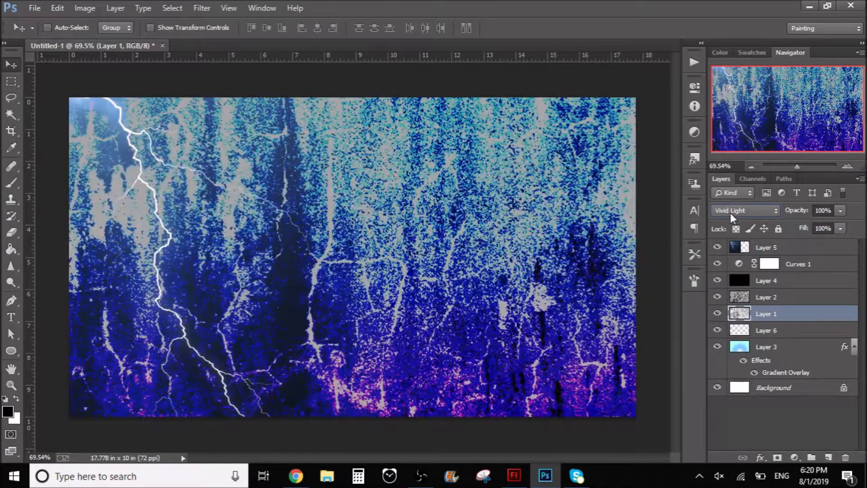
pyautogui.scroll(-4, 730, 213)
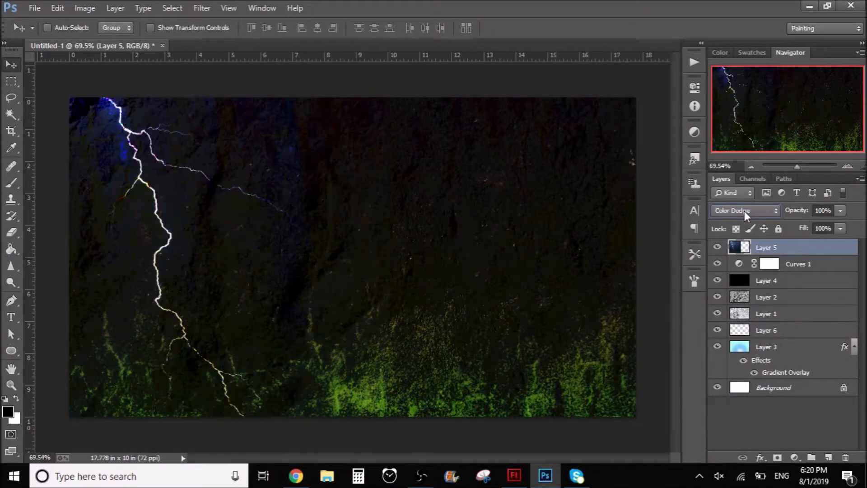
# Compare blend modes on lightning Layer 5, settle on Color Dodge, and rotate and enlarge the bolt with Free Transform to span the canvas.
pyautogui.scroll(-1, 744, 210)
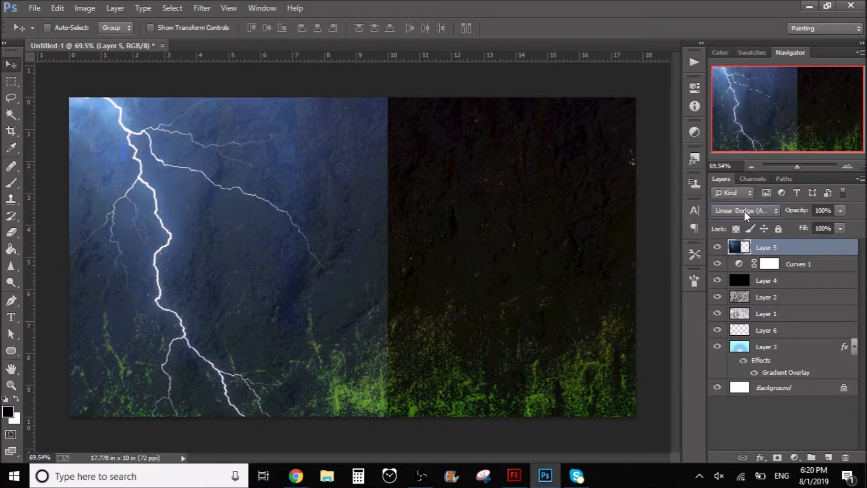
pyautogui.scroll(-7, 744, 210)
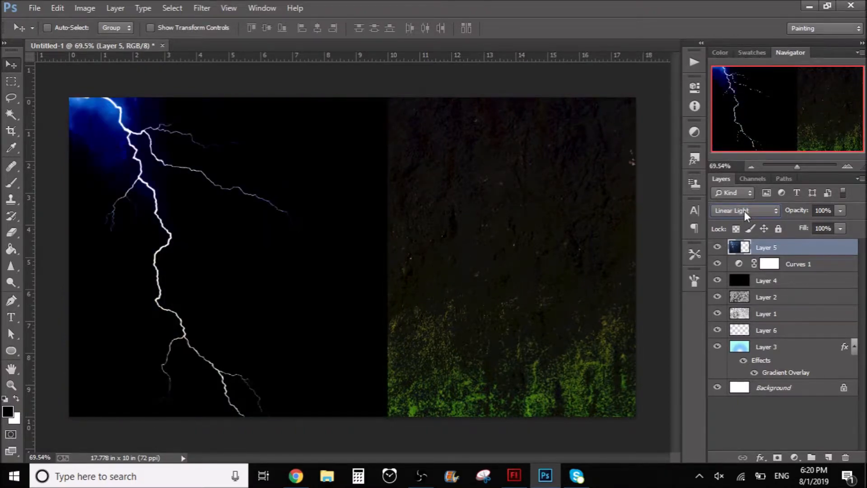
pyautogui.scroll(1, 745, 210)
pyautogui.scroll(-1, 744, 210)
pyautogui.scroll(1, 744, 210)
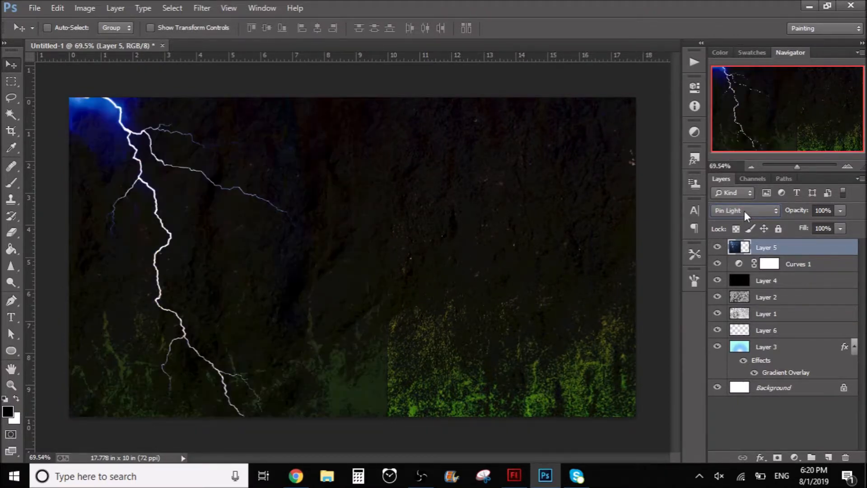
pyautogui.scroll(6, 744, 211)
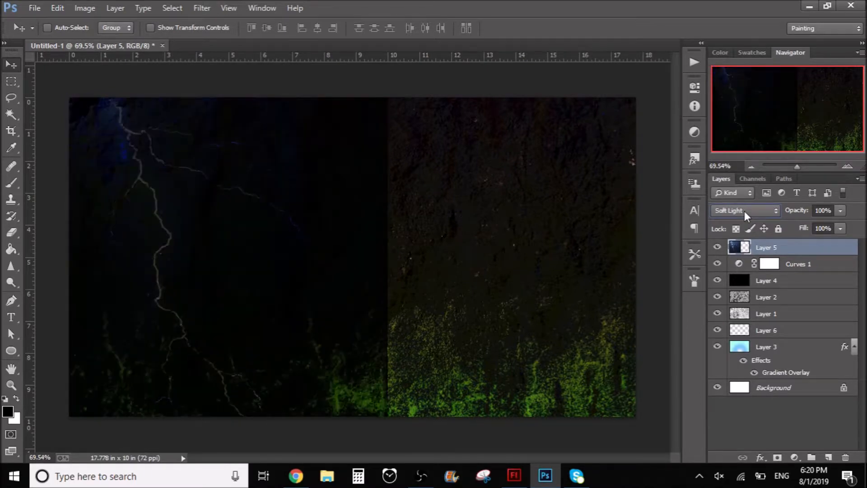
pyautogui.scroll(1, 745, 211)
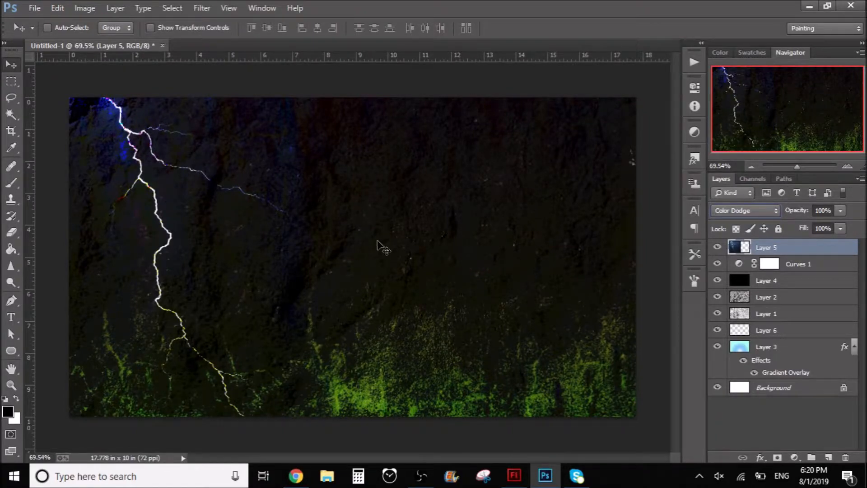
pyautogui.hotkey('ctrl', 't')
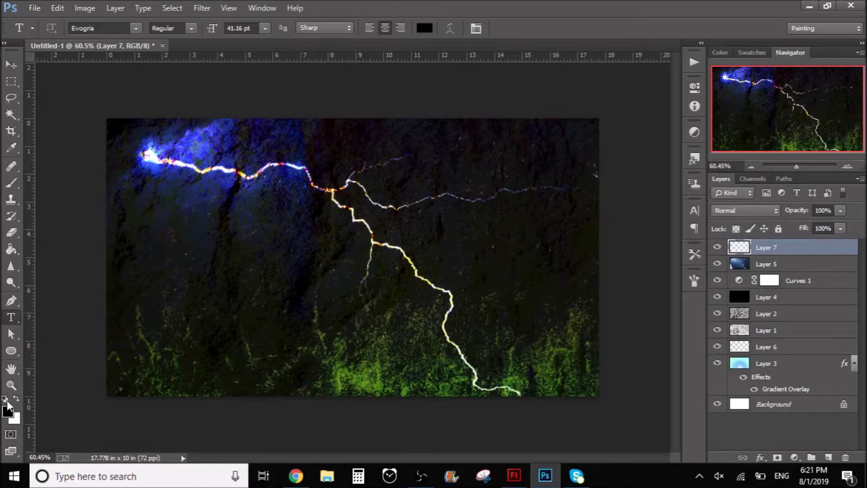
# Make white the foreground colour and start a text line below the lightning in the canvas's left half.
pyautogui.click(15, 399)
pyautogui.click(280, 246)
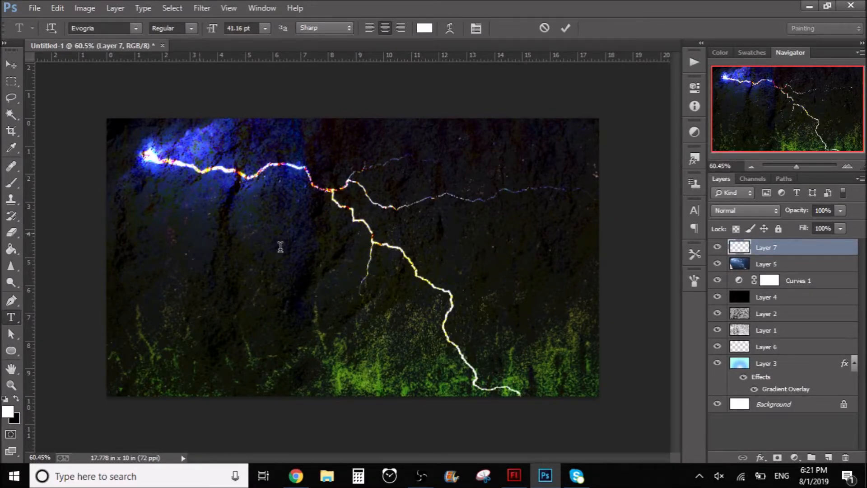
pyautogui.write('HO')
pyautogui.press('BackSpace')
pyautogui.press('BackSpace')
pyautogui.write('H')
pyautogui.press('BackSpace')
pyautogui.write('HOW TO')
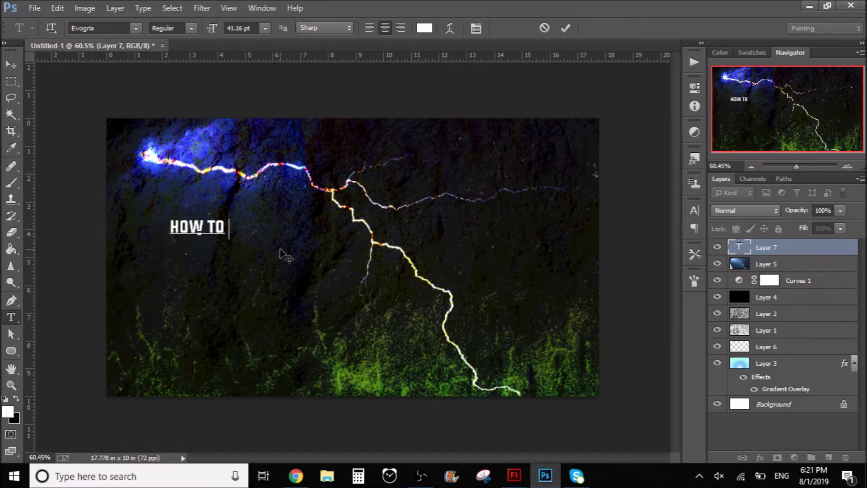
pyautogui.press('BackSpace')
pyautogui.write('MAKE')
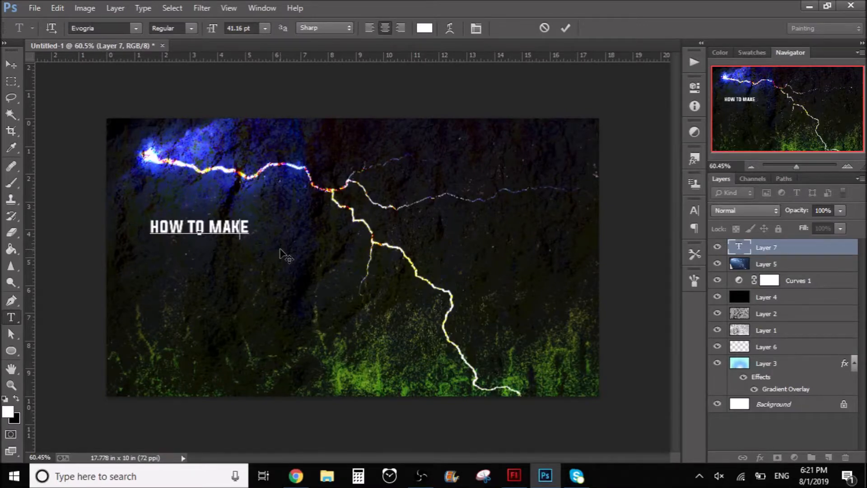
pyautogui.press('BackSpace')
pyautogui.press('BackSpace')
pyautogui.press('BackSpace')
pyautogui.press('BackSpace')
pyautogui.press('BackSpace')
pyautogui.press('BackSpace')
pyautogui.press('BackSpace')
pyautogui.press('BackSpace')
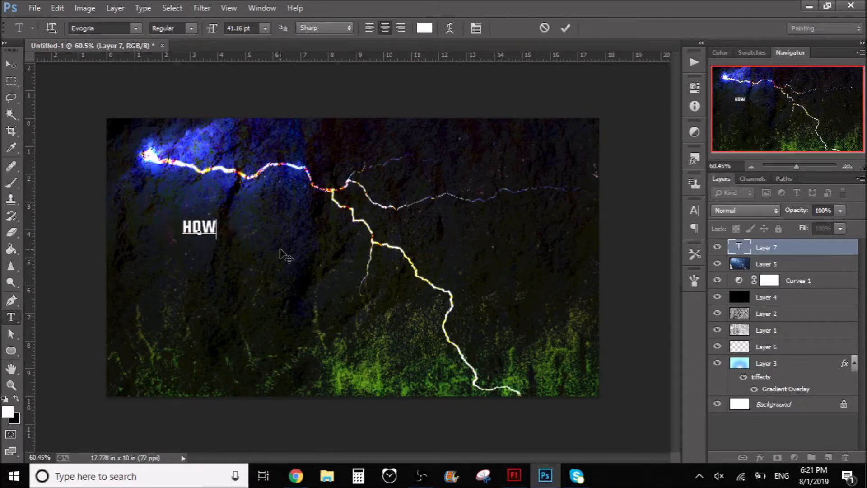
pyautogui.press('BackSpace')
pyautogui.press('BackSpace')
pyautogui.press('BackSpace')
# Enter the title text "Cool background" with "photoshop" on a second line.
pyautogui.write('CO')
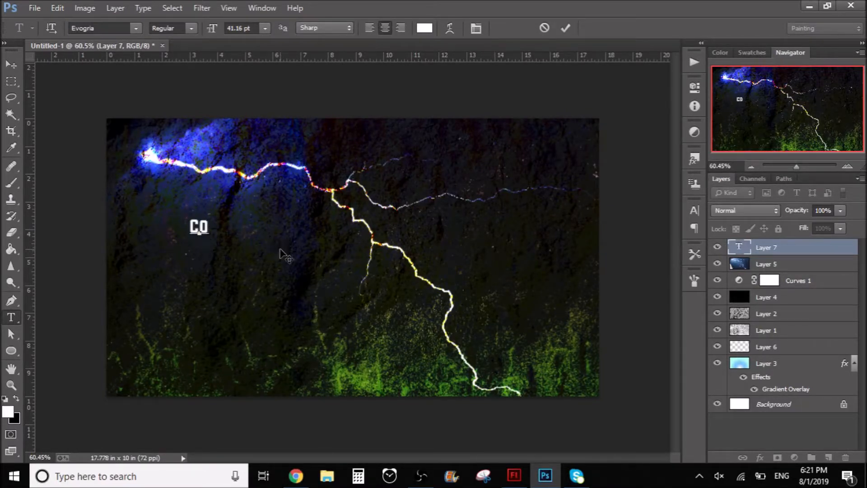
pyautogui.write('OL BACKGROUND')
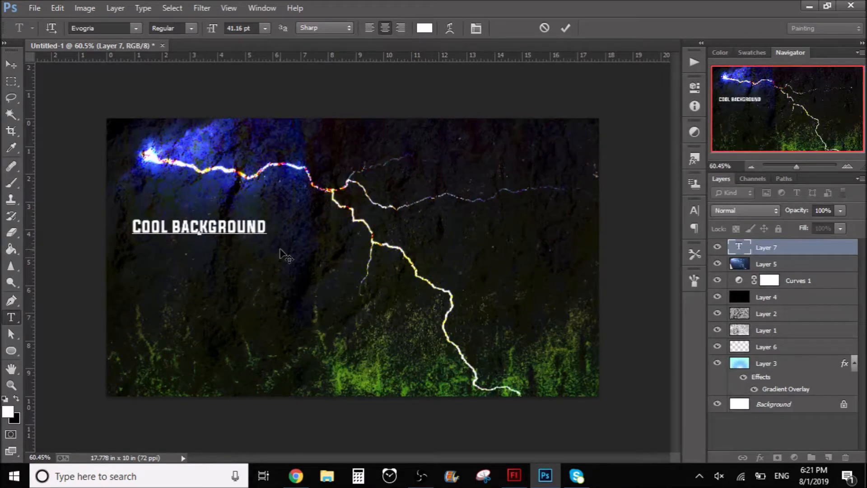
pyautogui.press('Return')
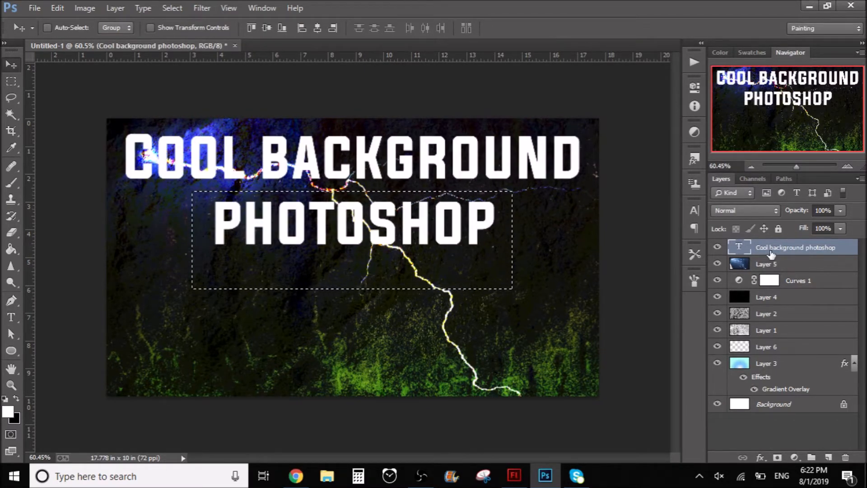
pyautogui.doubleClick(785, 248)
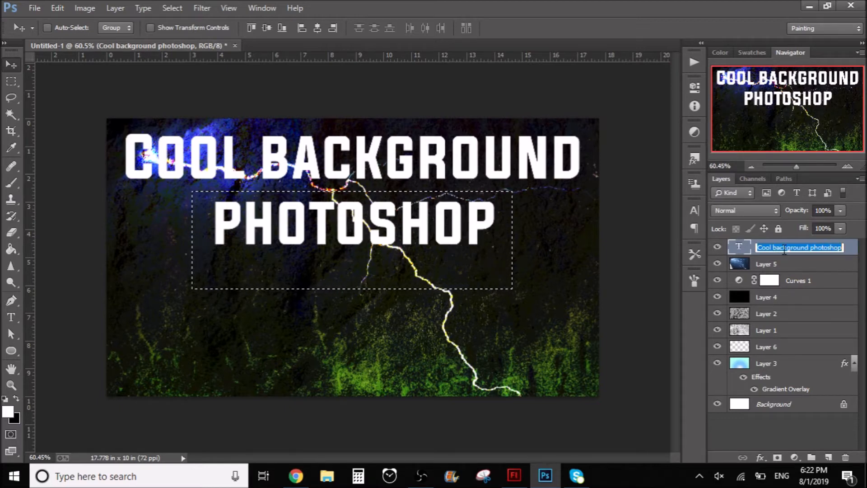
pyautogui.click(841, 249)
pyautogui.click(850, 252)
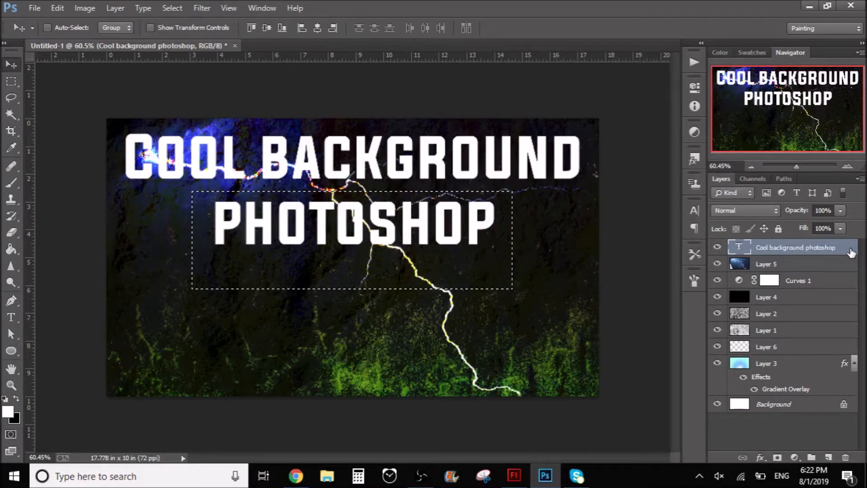
# Clear the rectangular selection around the word "photoshop" and switch to the Type tool.
pyautogui.click(11, 80)
pyautogui.click(232, 100)
pyautogui.click(12, 317)
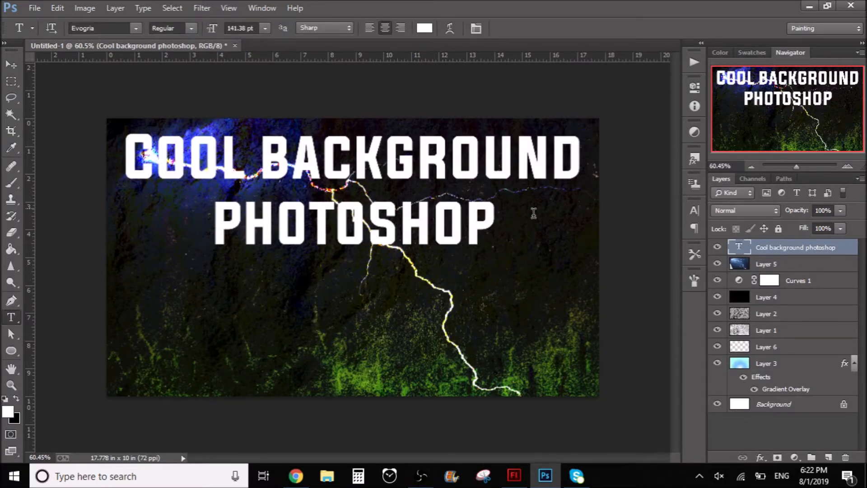
# Remove the second line "photoshop" from the title text, leaving only "Cool background".
pyautogui.moveTo(493, 220); pyautogui.dragTo(247, 220)
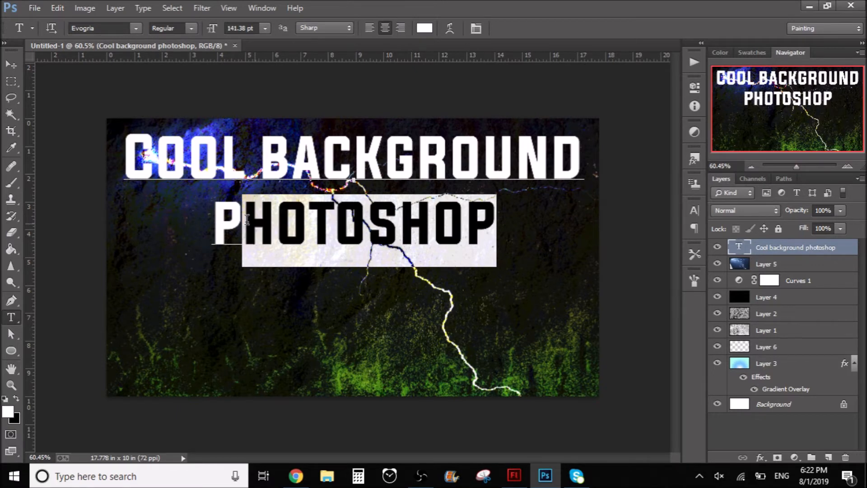
pyautogui.press('BackSpace')
pyautogui.press('BackSpace')
# Create a separate text layer reading "photoshop" and place it centred below "Cool background".
pyautogui.click(165, 312)
pyautogui.click(148, 289)
pyautogui.write('PHOTSHOP')
pyautogui.click(147, 284)
pyautogui.write('o')
pyautogui.click(11, 64)
pyautogui.moveTo(147, 290); pyautogui.dragTo(164, 290)
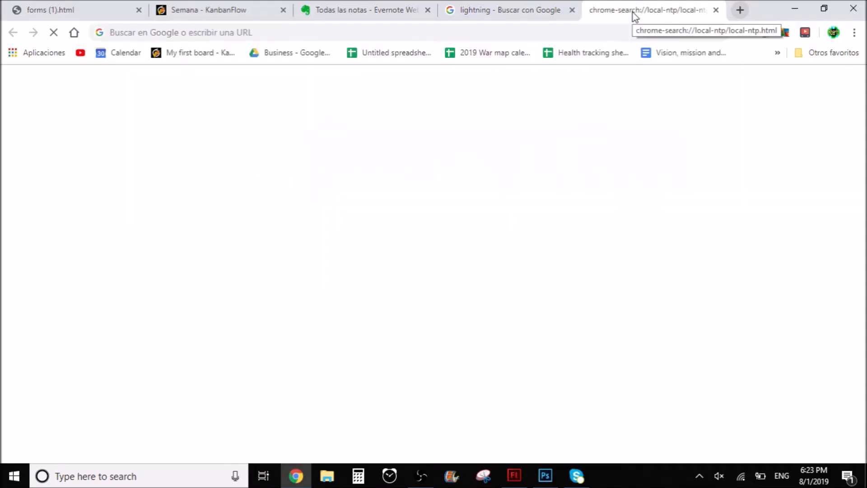
# Switch to Chrome, search Google Images for "photoshop logo" and browse the results for a cyan-framed Ps logo to copy.
pyautogui.click(307, 33)
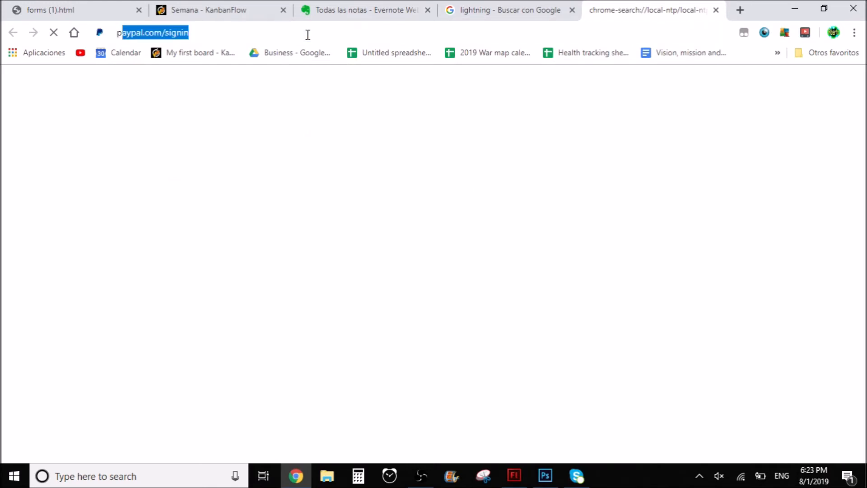
pyautogui.write('photoshop')
pyautogui.click(149, 105)
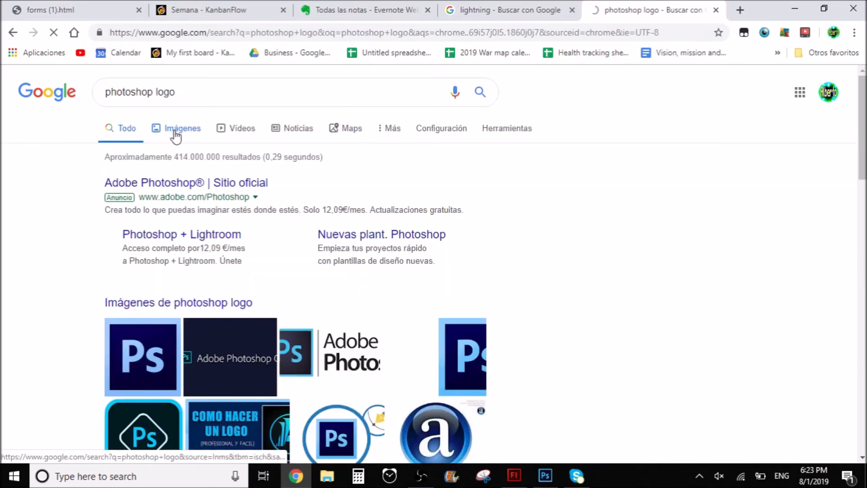
pyautogui.click(176, 130)
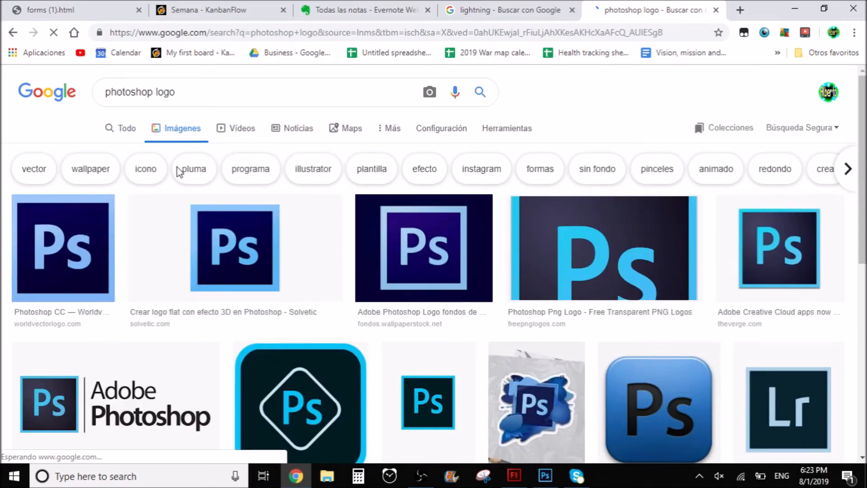
pyautogui.scroll(-3, 178, 172)
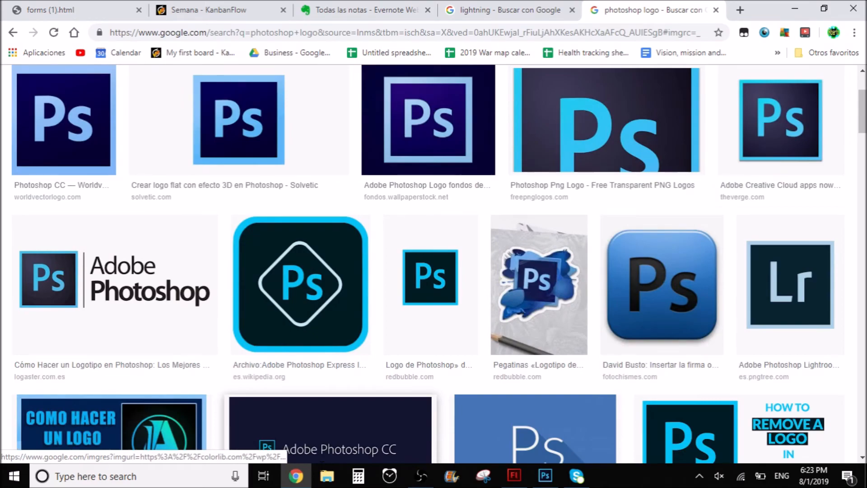
# Switch to Photoshop, paste the copied Ps logo onto the canvas and move "Cool background" closer to "photoshop".
pyautogui.click(545, 476)
pyautogui.hotkey('ctrl', 'v')
pyautogui.press('m')
pyautogui.moveTo(236, 159); pyautogui.dragTo(313, 230)
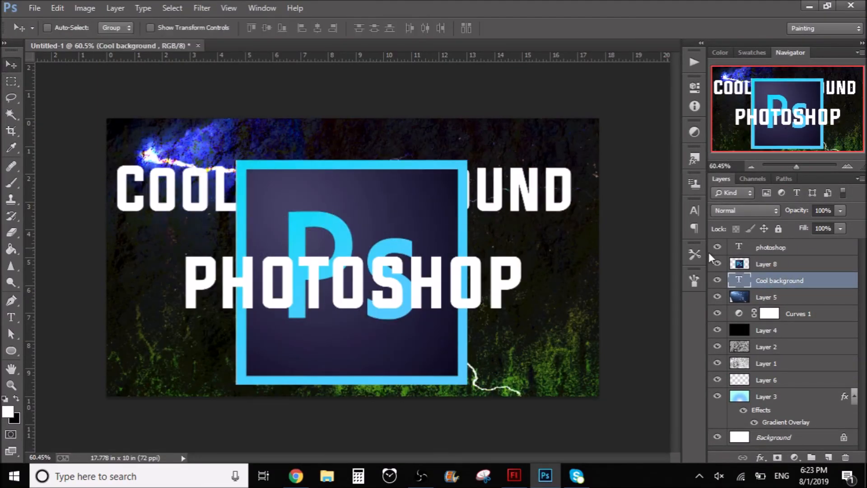
# Select the pasted Ps logo layer and start a Free Transform on it.
pyautogui.click(410, 221)
pyautogui.hotkey('ctrl', 't')
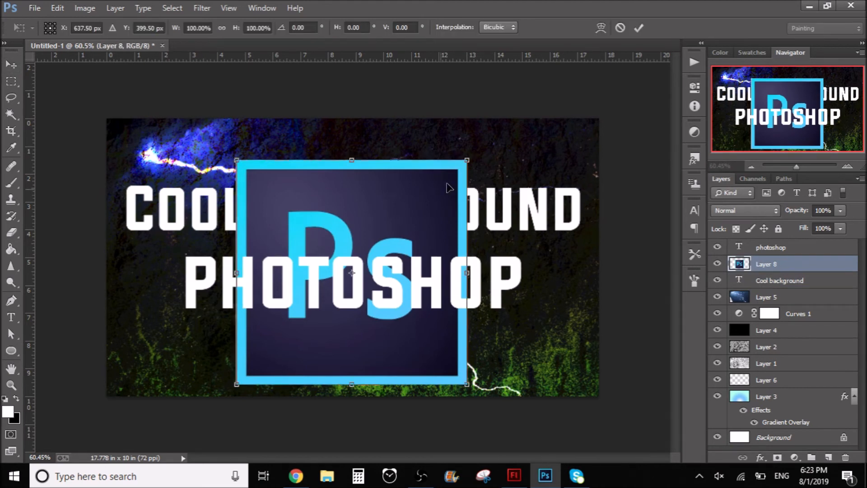